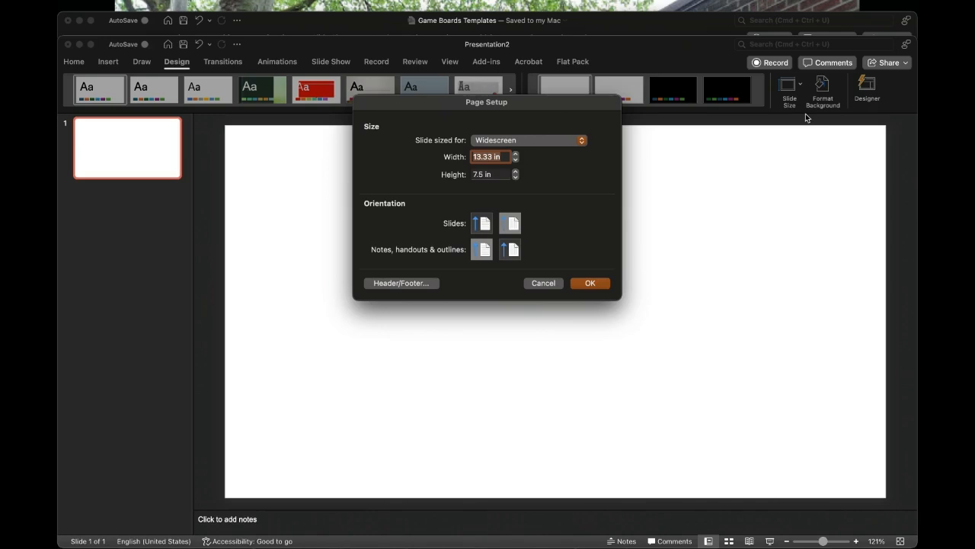
Step: Set a custom slide size with a width of 11 in and scale the content up
{"action": "type", "text": "11"}
{"action": "key", "text": "Tab"}
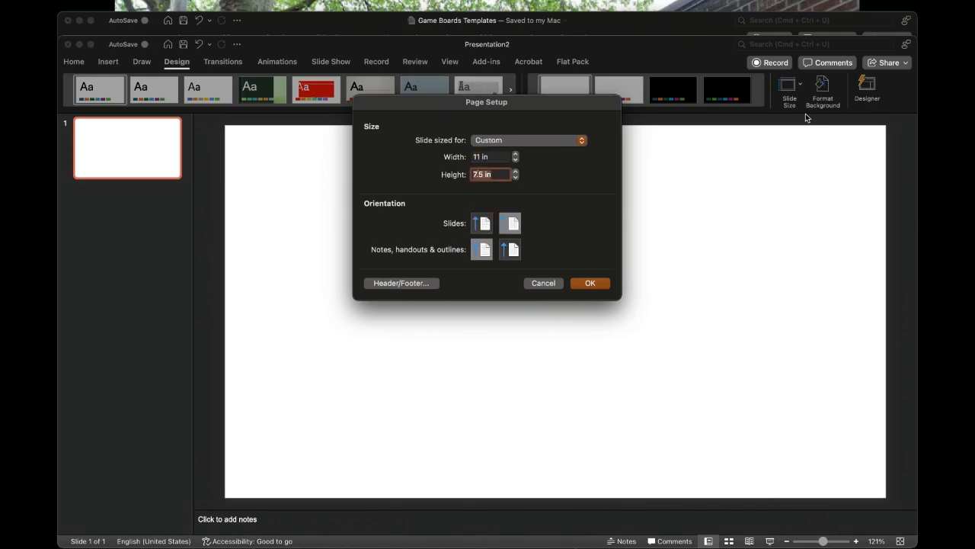
{"action": "key", "text": "Return"}
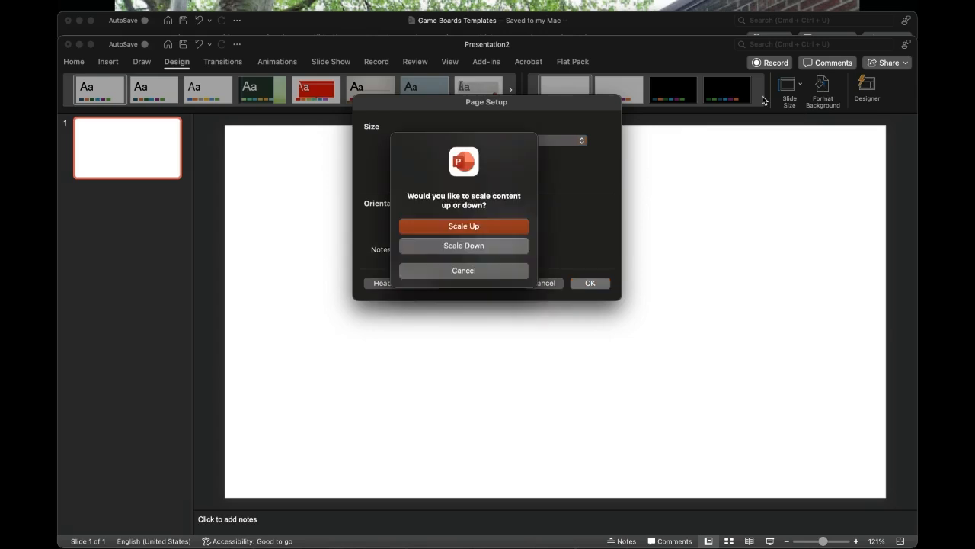
{"action": "left_click", "coordinate": [485, 229]}
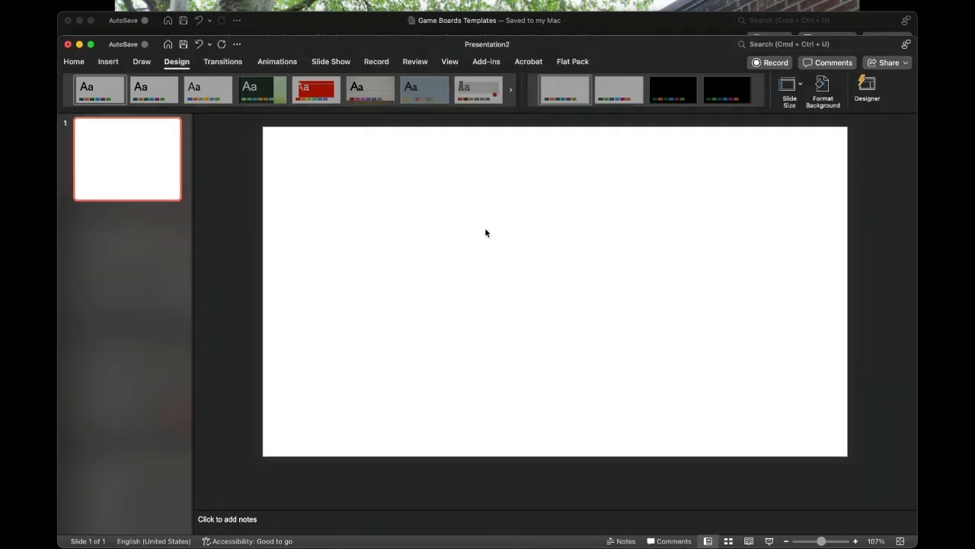
Step: Draw a rectangle about 10.79" wide and 8.27" high and center it on the slide with a thin even margin
{"action": "left_click", "coordinate": [105, 64]}
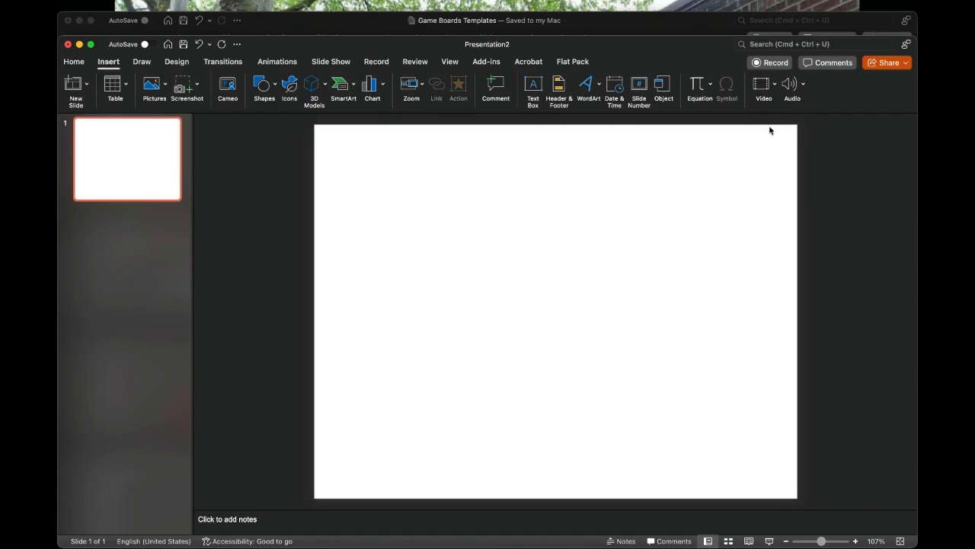
{"action": "left_click", "coordinate": [274, 86]}
{"action": "left_click", "coordinate": [334, 123]}
{"action": "left_click", "coordinate": [263, 86]}
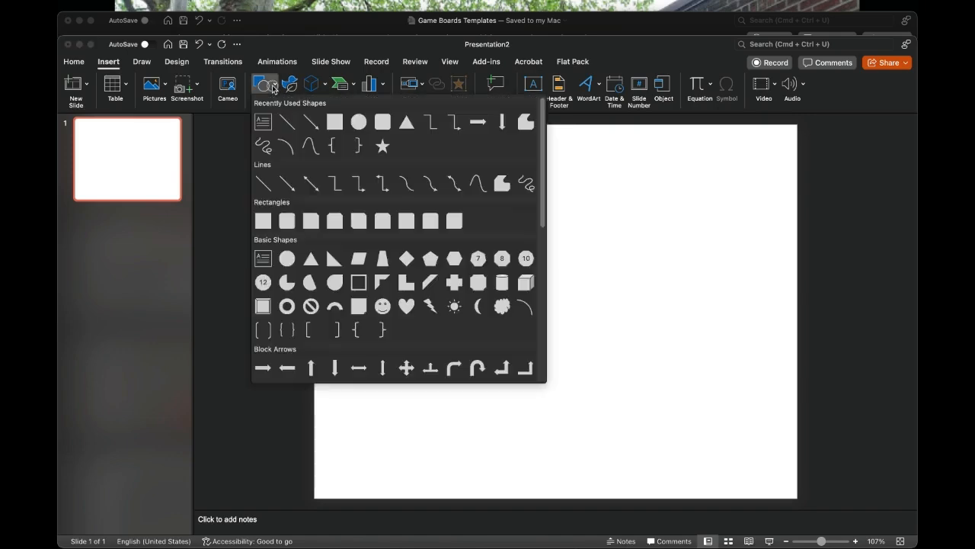
{"action": "left_click", "coordinate": [334, 122]}
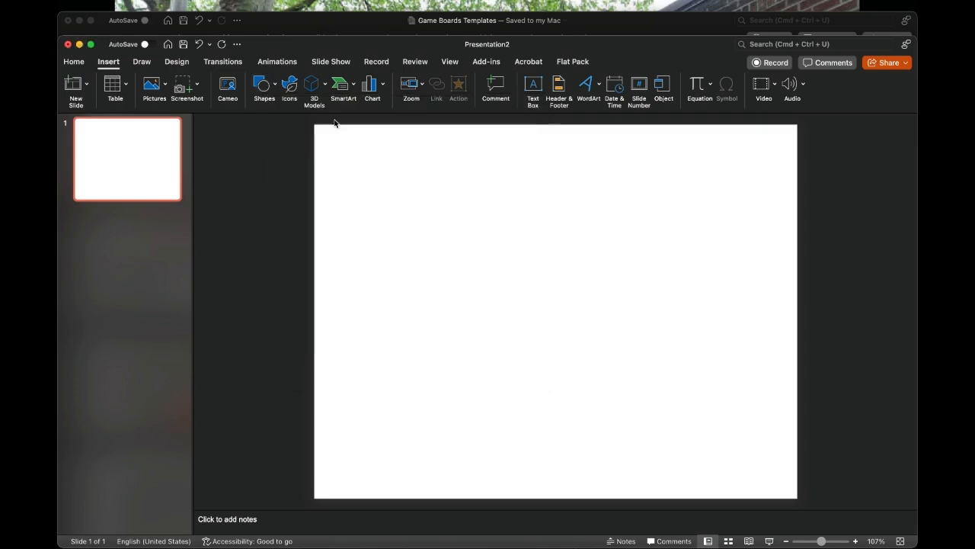
{"action": "mouse_move", "coordinate": [315, 126]}
{"action": "left_mouse_down"}
{"action": "mouse_move", "coordinate": [643, 381]}
{"action": "mouse_move", "coordinate": [777, 463]}
{"action": "mouse_move", "coordinate": [789, 492]}
{"action": "left_mouse_up"}
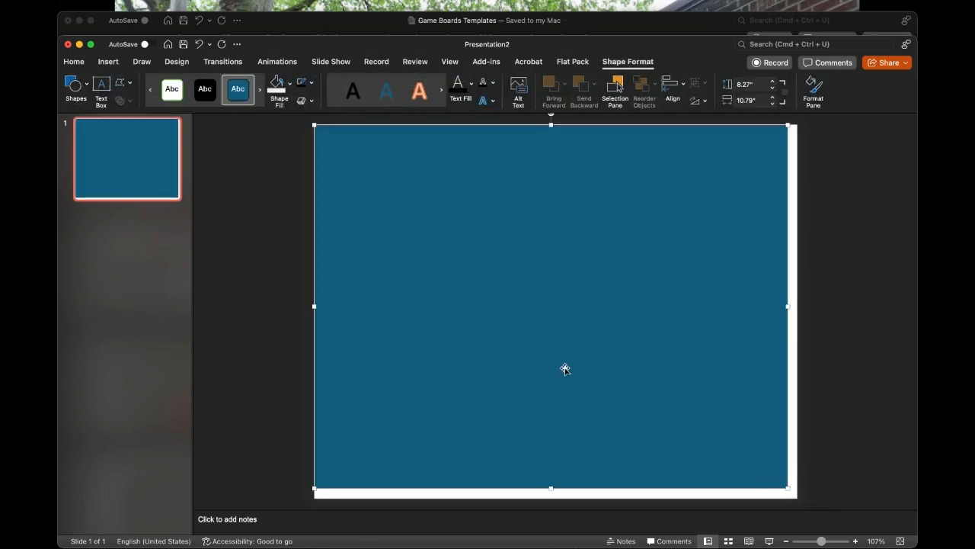
{"action": "left_click_drag", "start_coordinate": [564, 368], "coordinate": [569, 371]}
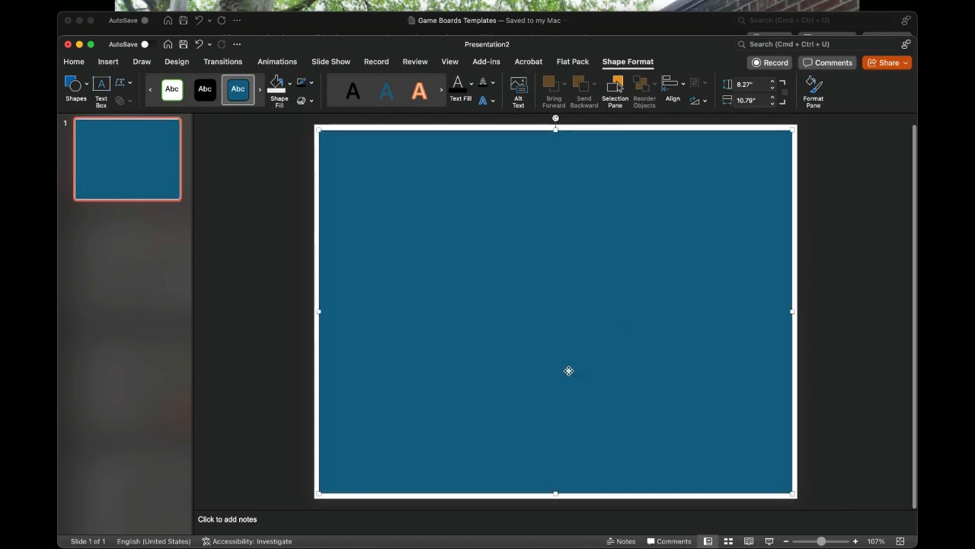
Step: Remove the fill from the large rectangle
{"action": "left_click", "coordinate": [290, 92]}
{"action": "left_click", "coordinate": [291, 91]}
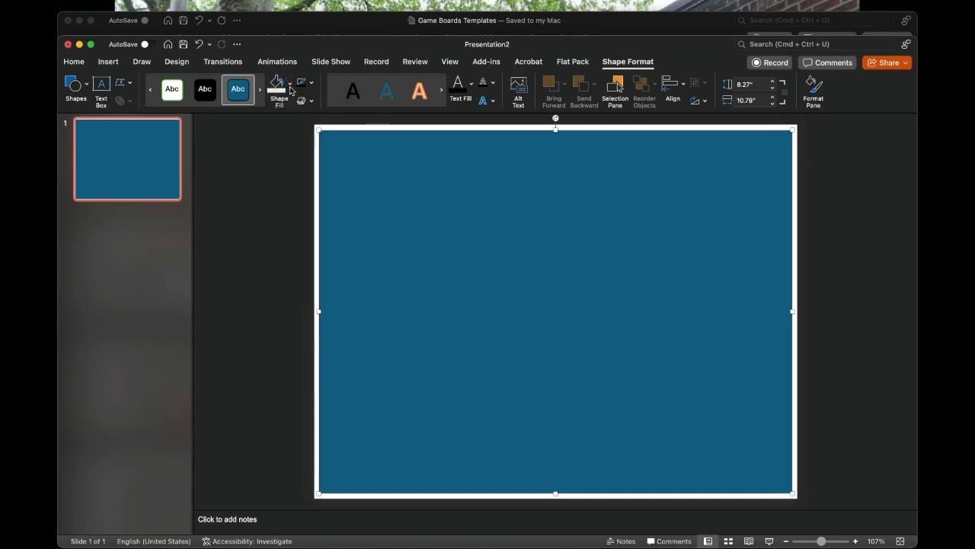
{"action": "left_click", "coordinate": [290, 90]}
{"action": "left_click", "coordinate": [298, 106]}
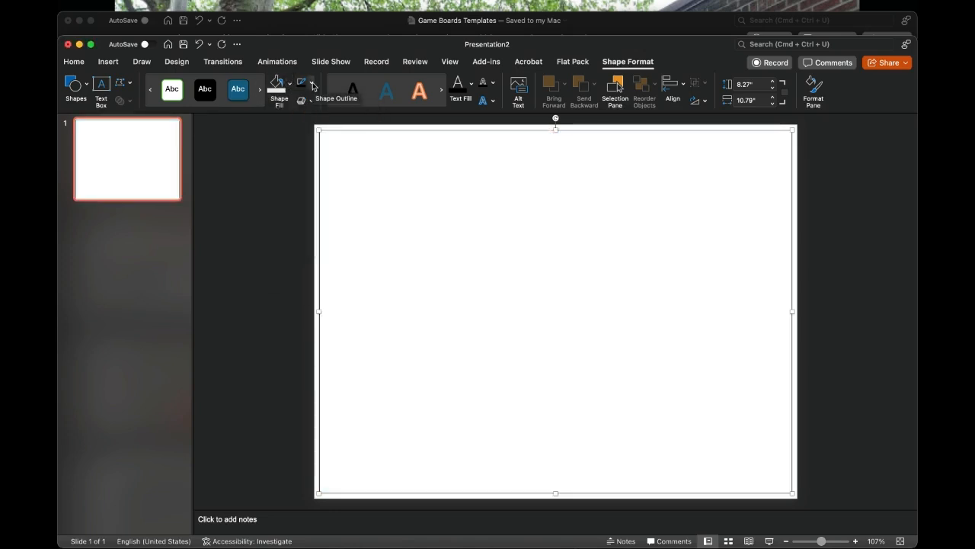
Step: Give the rectangle a black outline with a weight of 2¼ pt to form the page border
{"action": "left_click", "coordinate": [313, 86]}
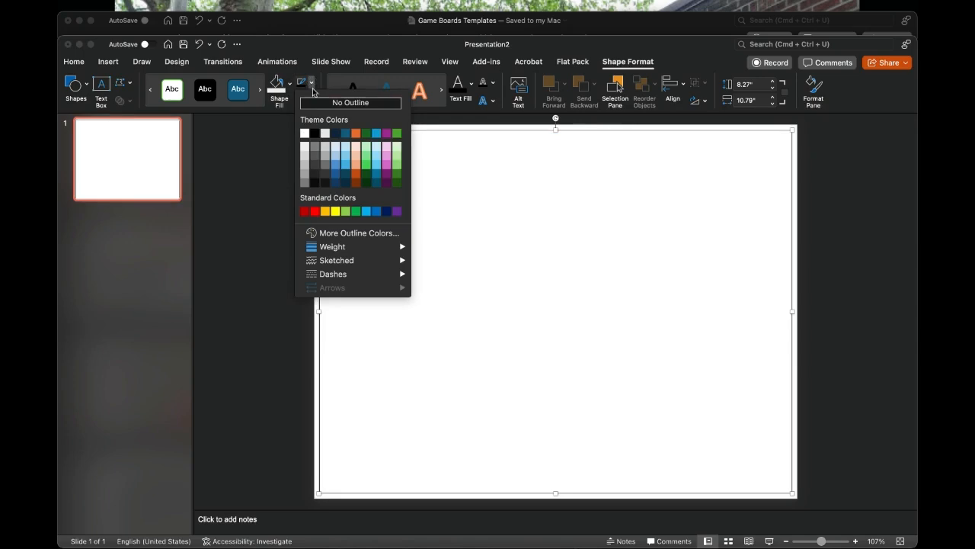
{"action": "left_click", "coordinate": [314, 134]}
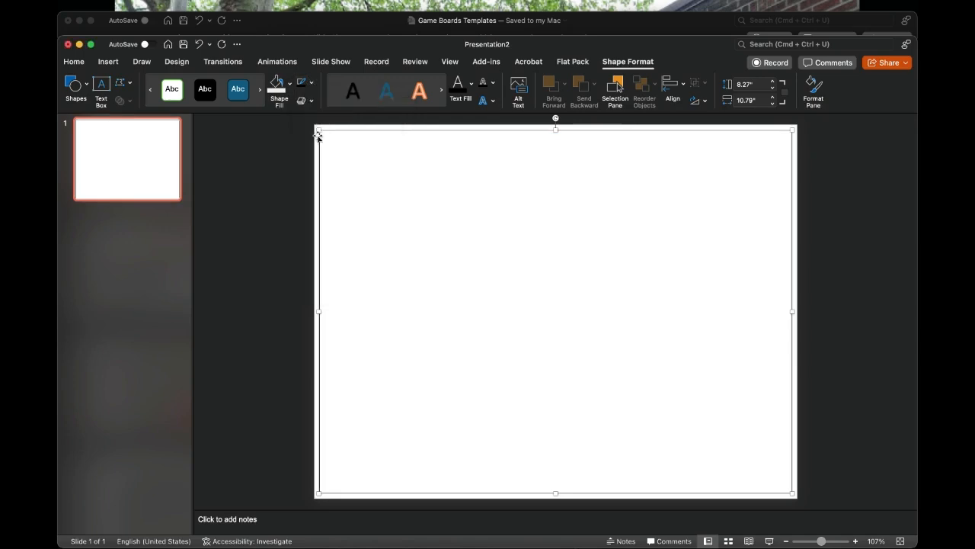
{"action": "left_click", "coordinate": [312, 86]}
{"action": "mouse_move", "coordinate": [364, 250]}
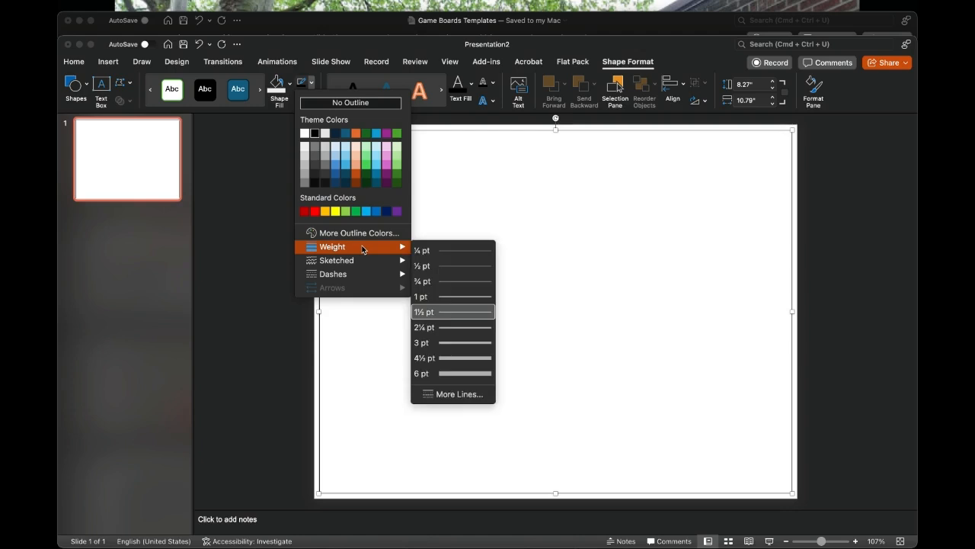
{"action": "left_click", "coordinate": [430, 328]}
{"action": "left_click", "coordinate": [253, 330]}
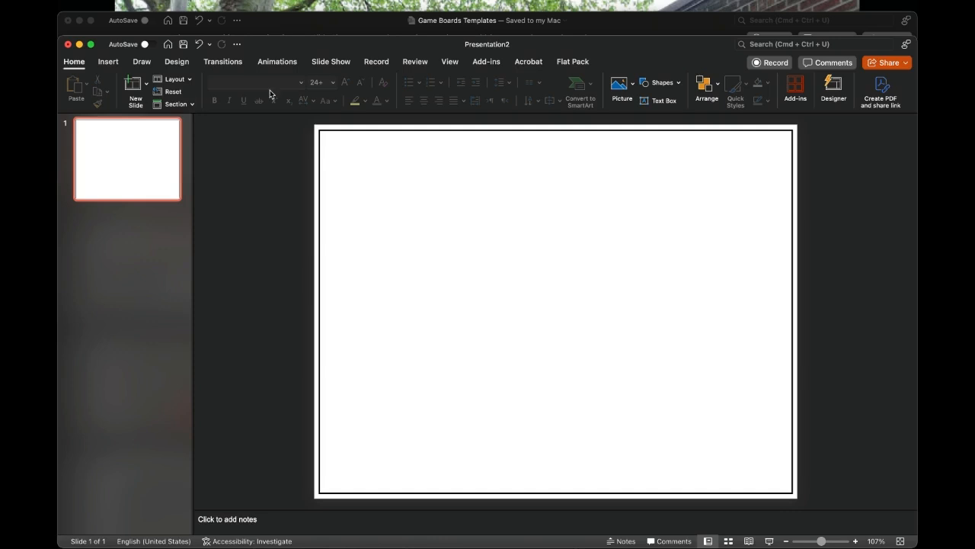
Step: Add a text box with a copyright notice: the © symbol, the author's full name, a comma and 2025
{"action": "left_click", "coordinate": [108, 62]}
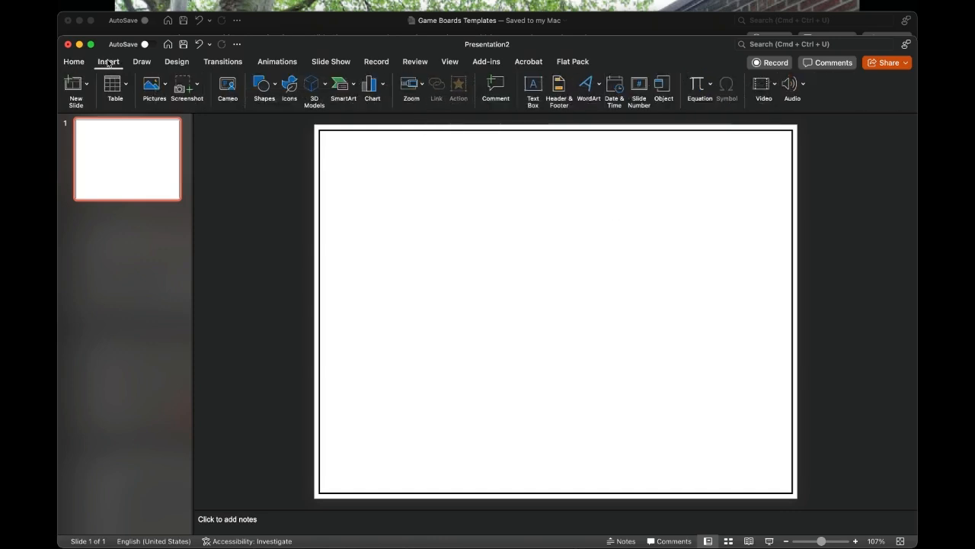
{"action": "left_click", "coordinate": [531, 90]}
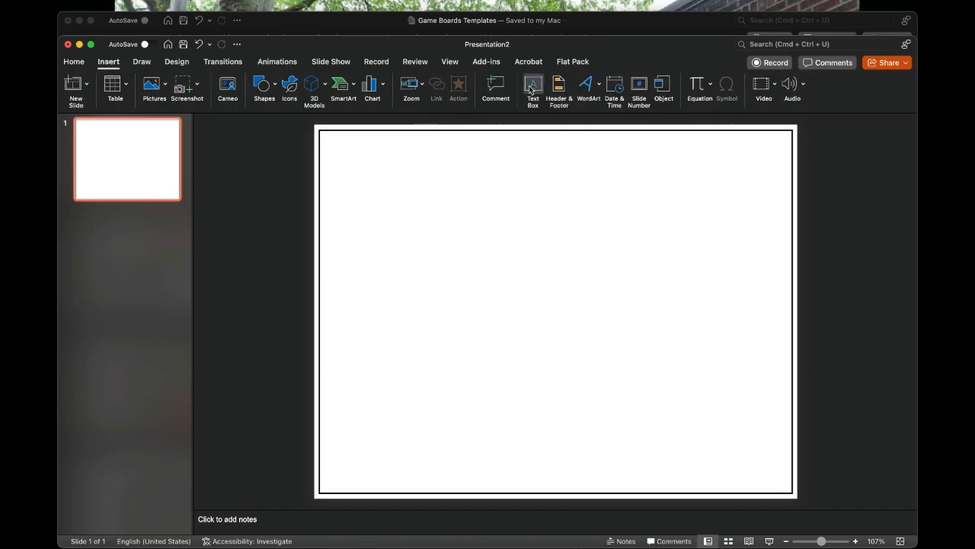
{"action": "left_click", "coordinate": [462, 190]}
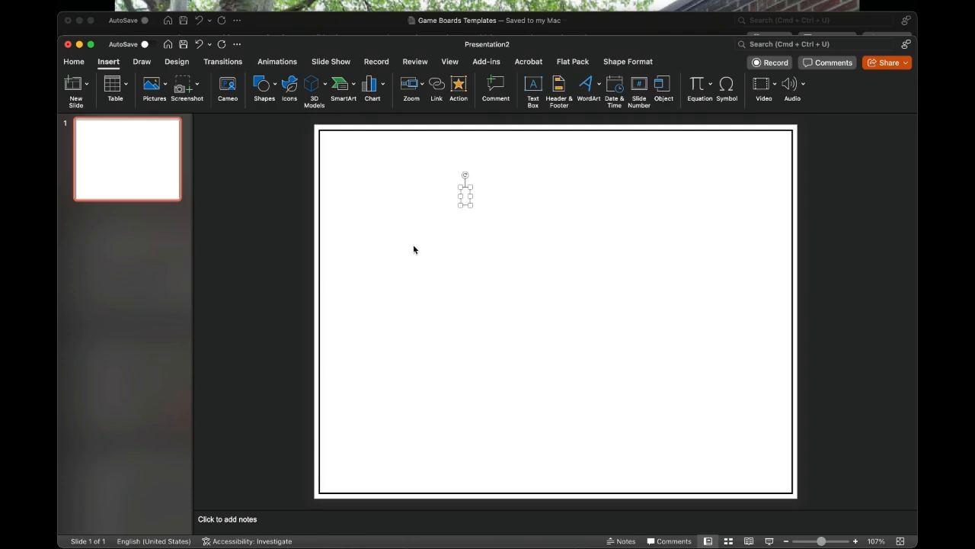
{"action": "type", "text": "© Lauren "}
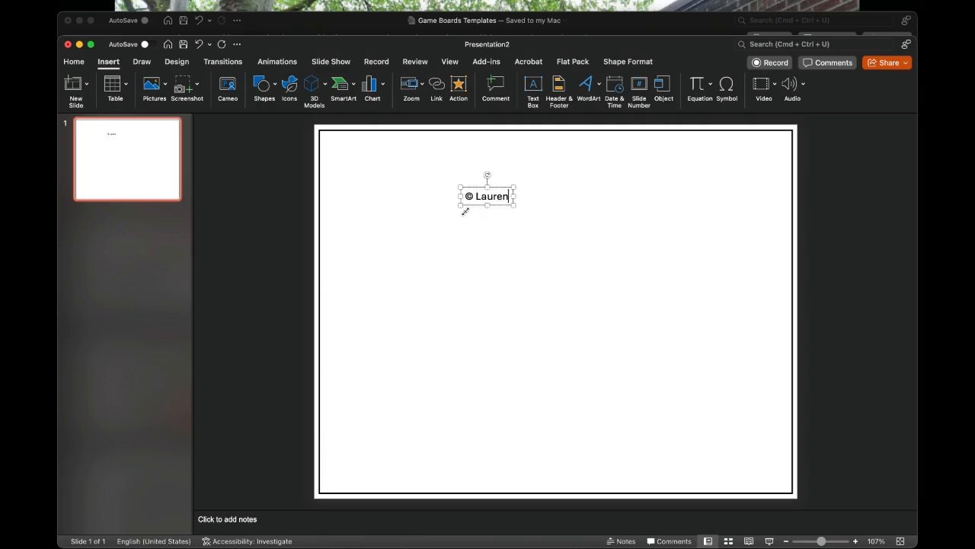
{"action": "type", "text": "Fulton, 2"}
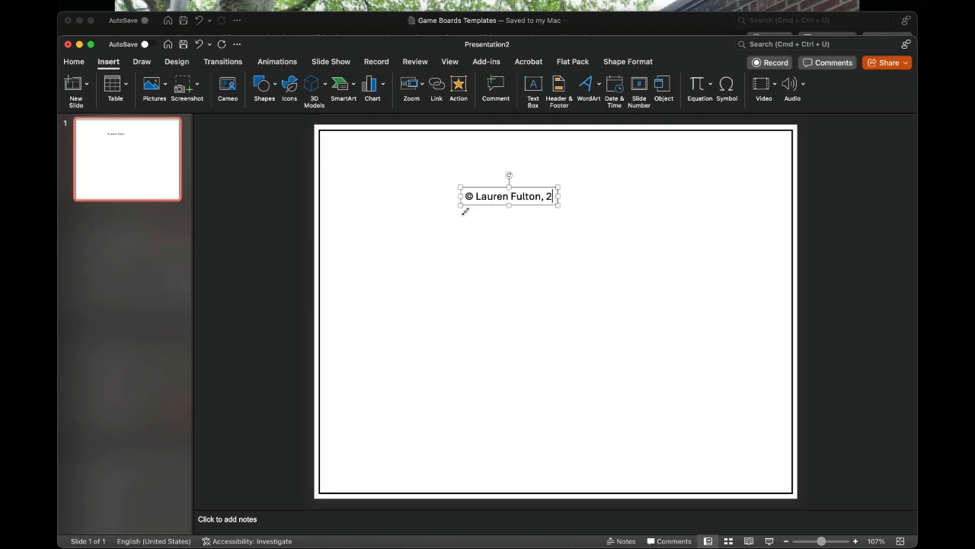
{"action": "type", "text": "025"}
Step: Format the copyright text in PBPourOverCoffee at 11 pt and give its text box a white fill
{"action": "key", "text": "super+a"}
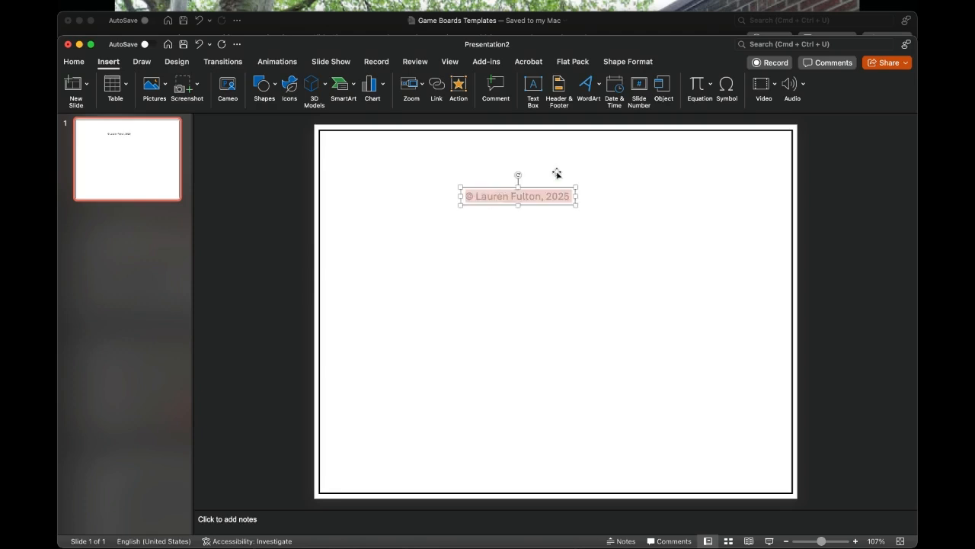
{"action": "left_click", "coordinate": [82, 64]}
{"action": "left_click", "coordinate": [301, 82]}
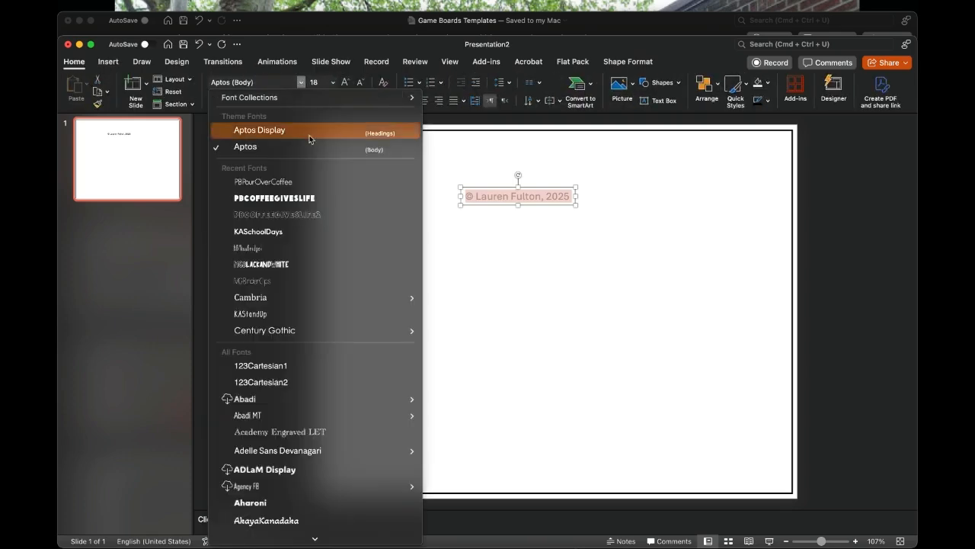
{"action": "left_click", "coordinate": [309, 181]}
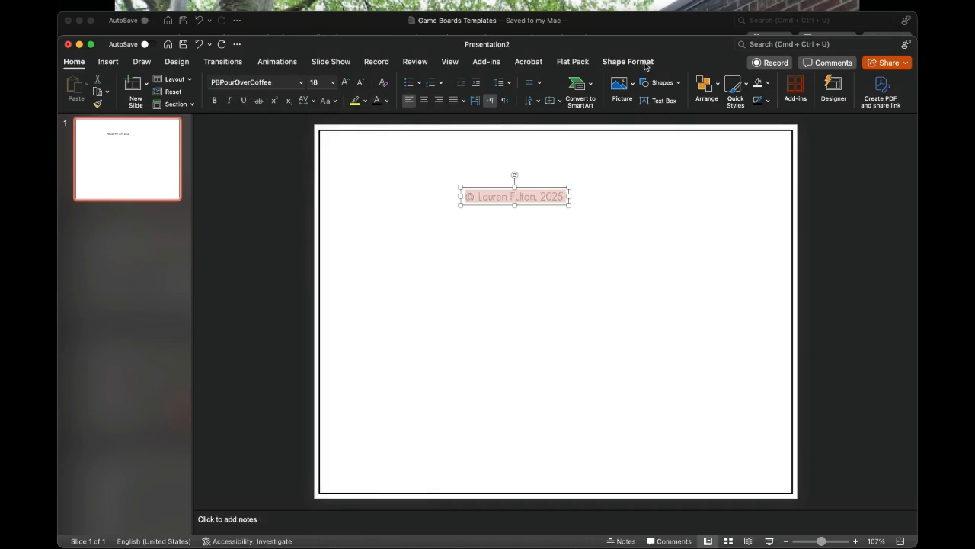
{"action": "left_click", "coordinate": [769, 85]}
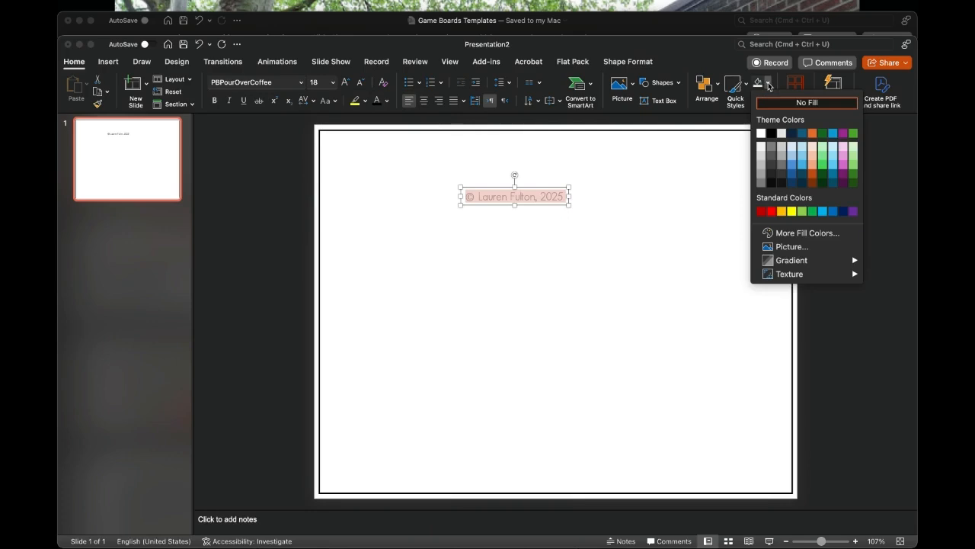
{"action": "left_click", "coordinate": [762, 132]}
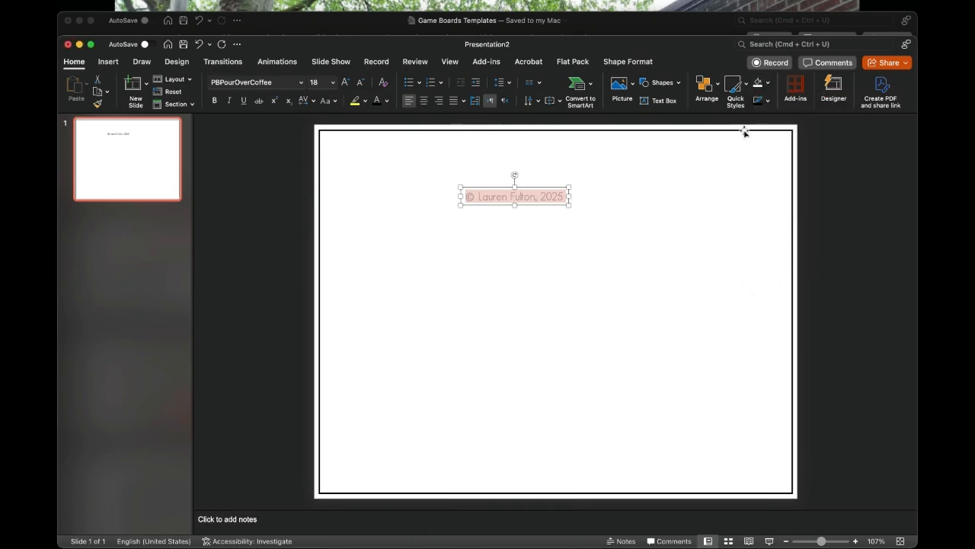
{"action": "left_click", "coordinate": [314, 82]}
{"action": "type", "text": "11"}
{"action": "key", "text": "Return"}
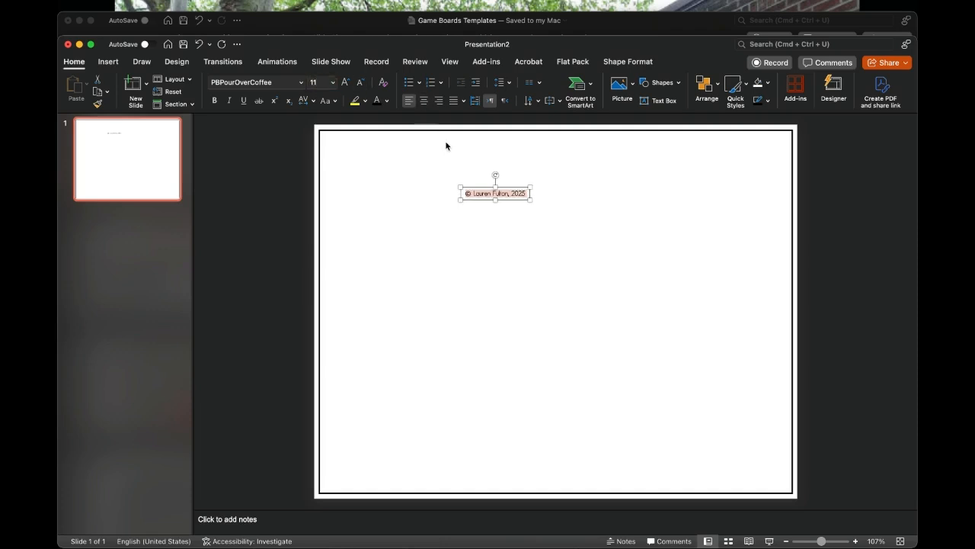
Step: Move the copyright text box onto the border's bottom line, near the slide's lower-right corner
{"action": "left_click_drag", "start_coordinate": [518, 198], "coordinate": [752, 498]}
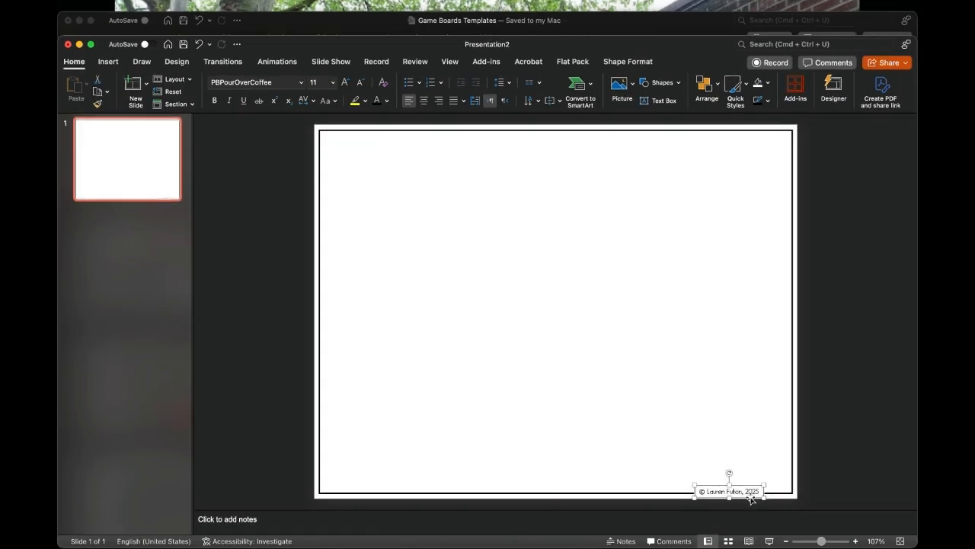
{"action": "left_click", "coordinate": [724, 421]}
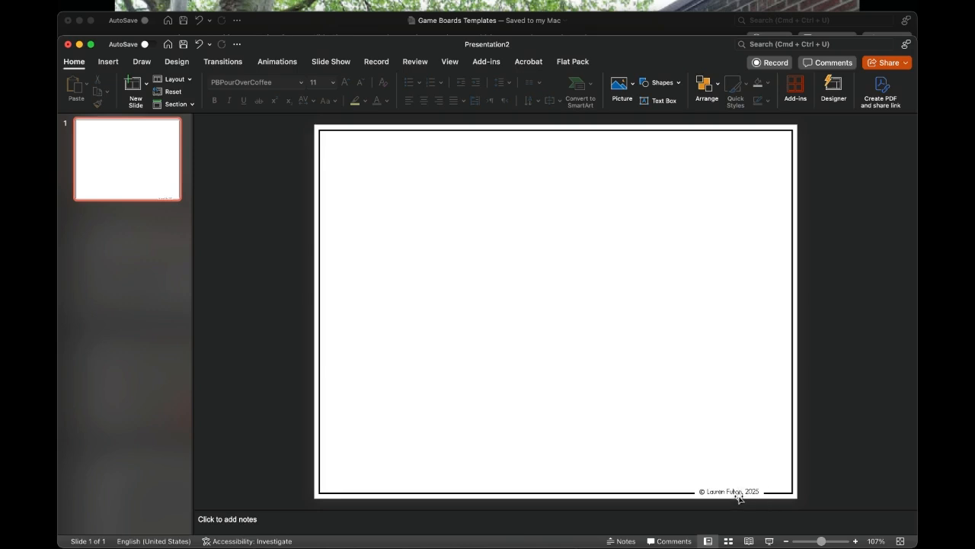
{"action": "left_click", "coordinate": [737, 494]}
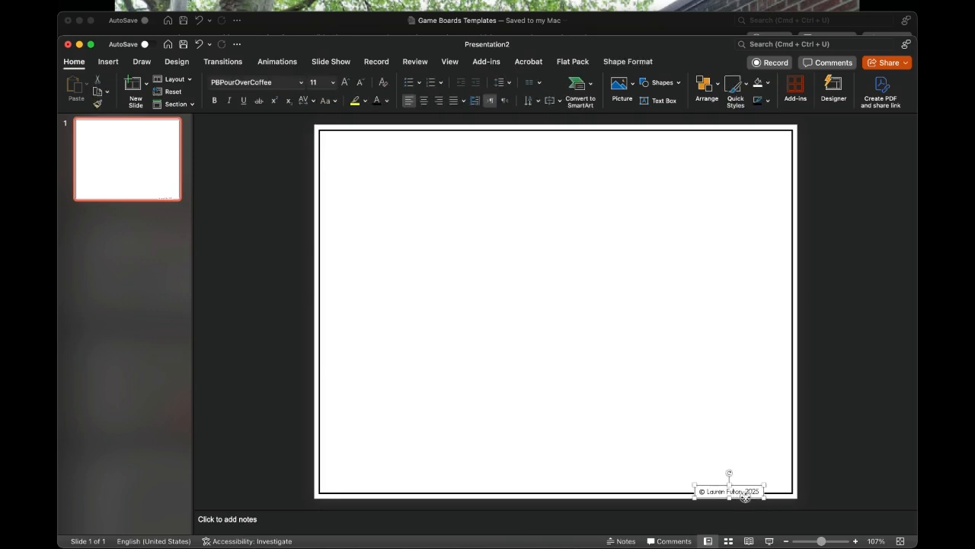
{"action": "left_click_drag", "start_coordinate": [741, 495], "coordinate": [749, 497]}
{"action": "left_click", "coordinate": [716, 464]}
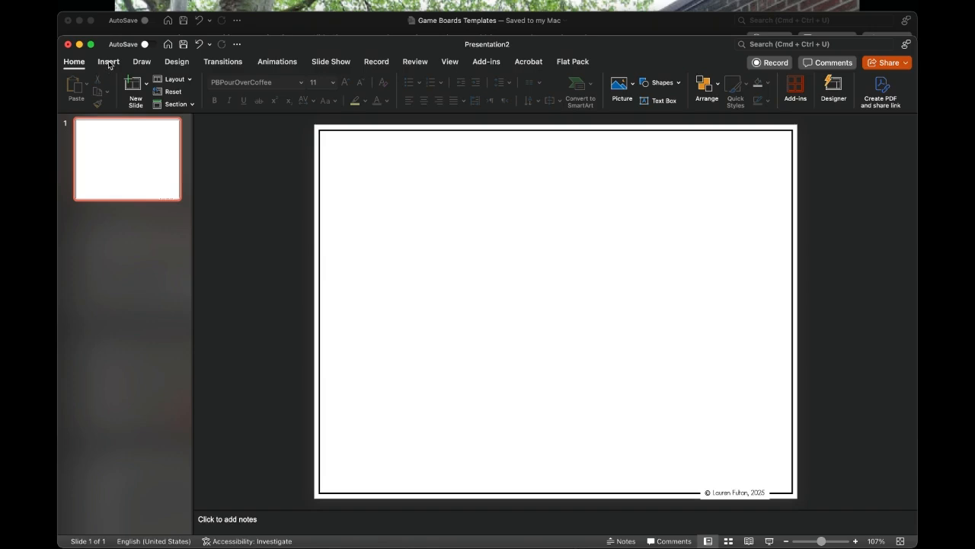
Step: Insert a table with six columns and six rows on the slide
{"action": "left_click", "coordinate": [108, 62]}
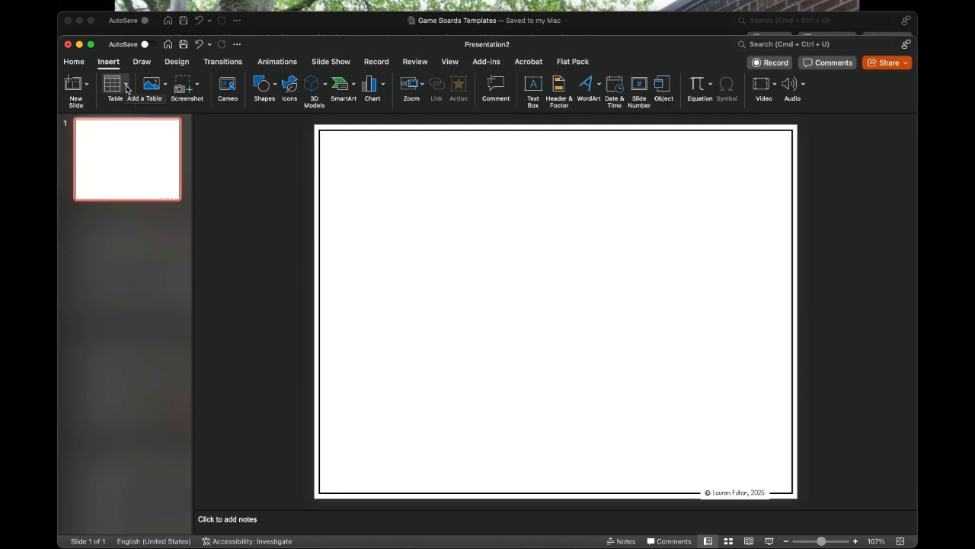
{"action": "left_click", "coordinate": [126, 89]}
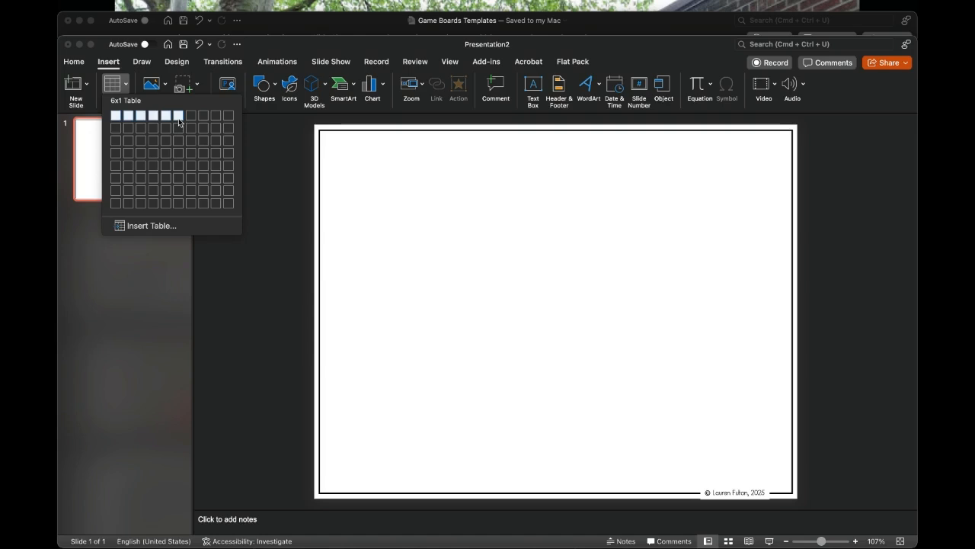
{"action": "left_click", "coordinate": [181, 181]}
Step: Align the table with the left border and resize it to the border's full width, covering roughly the lower three quarters of the frame
{"action": "left_click_drag", "start_coordinate": [393, 261], "coordinate": [320, 263]}
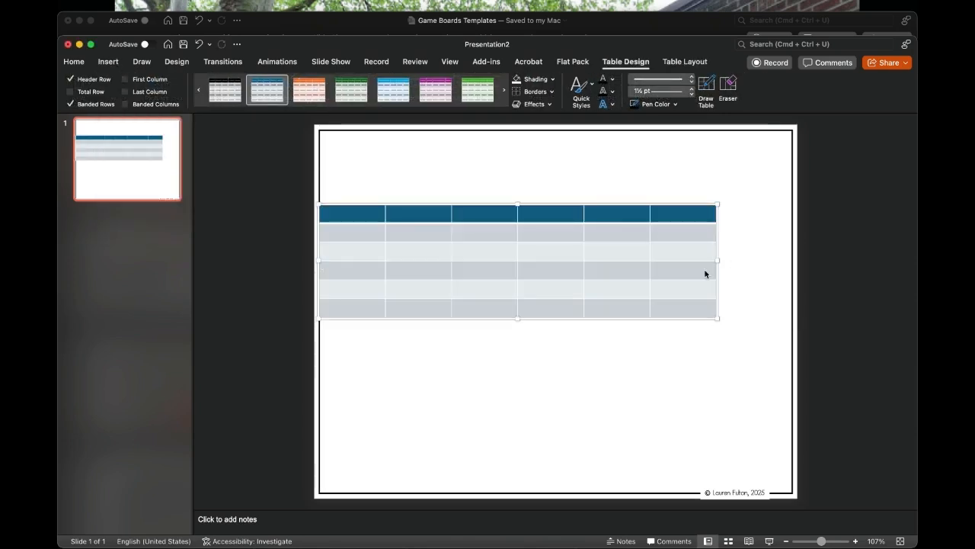
{"action": "left_click_drag", "start_coordinate": [719, 262], "coordinate": [791, 265]}
{"action": "left_click_drag", "start_coordinate": [555, 318], "coordinate": [561, 491]}
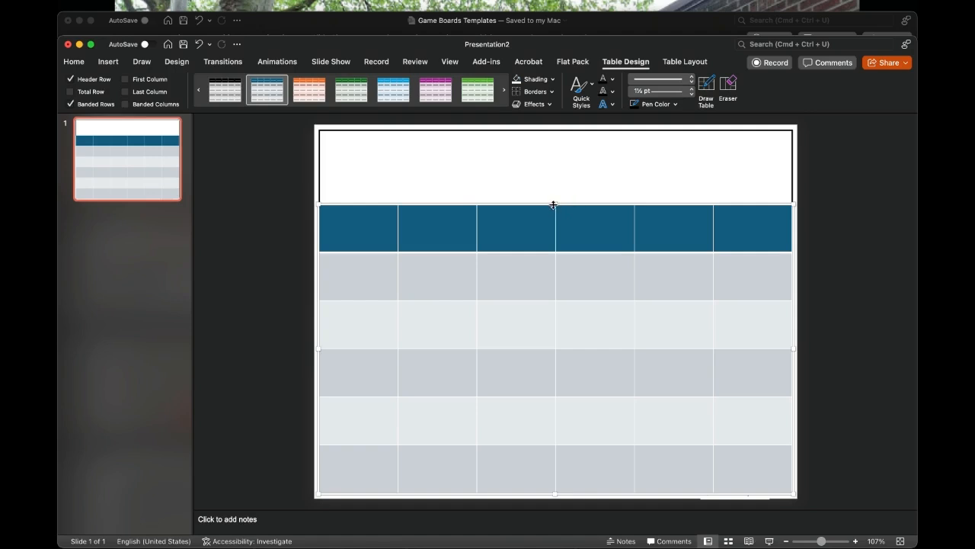
{"action": "left_click_drag", "start_coordinate": [555, 204], "coordinate": [553, 231]}
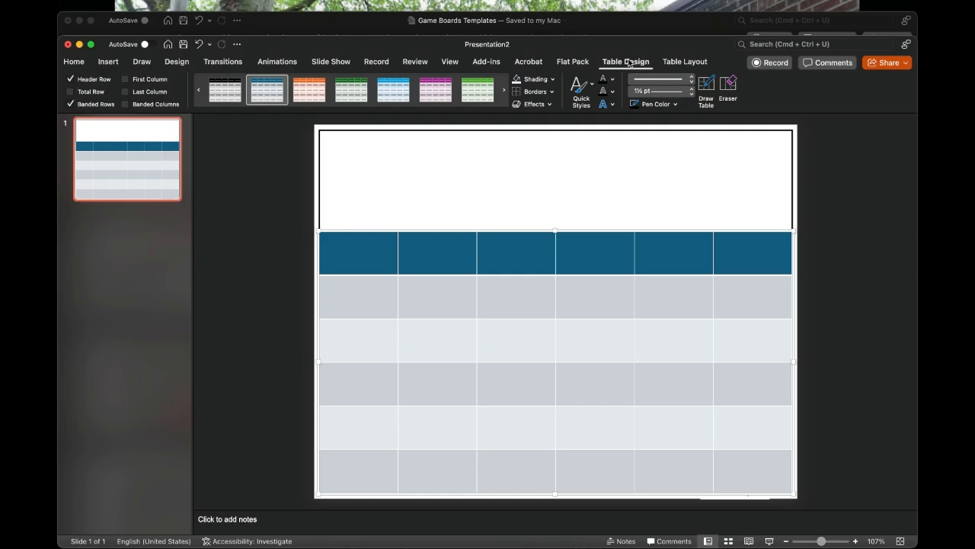
Step: Remove the shading from all the table's cells
{"action": "left_click", "coordinate": [552, 80]}
{"action": "left_click", "coordinate": [561, 96]}
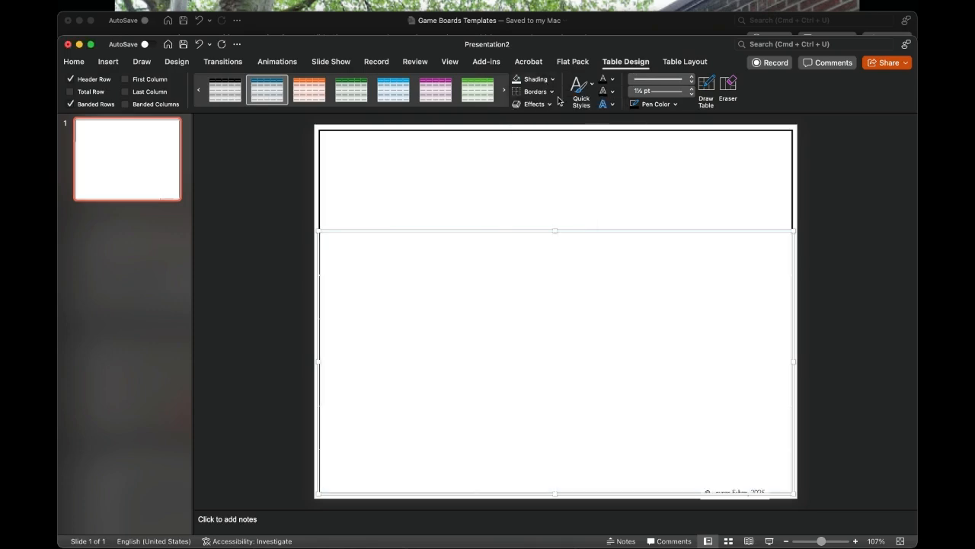
Step: Apply all borders to the whole table in black with a 2¼ pt line weight
{"action": "left_click", "coordinate": [665, 108]}
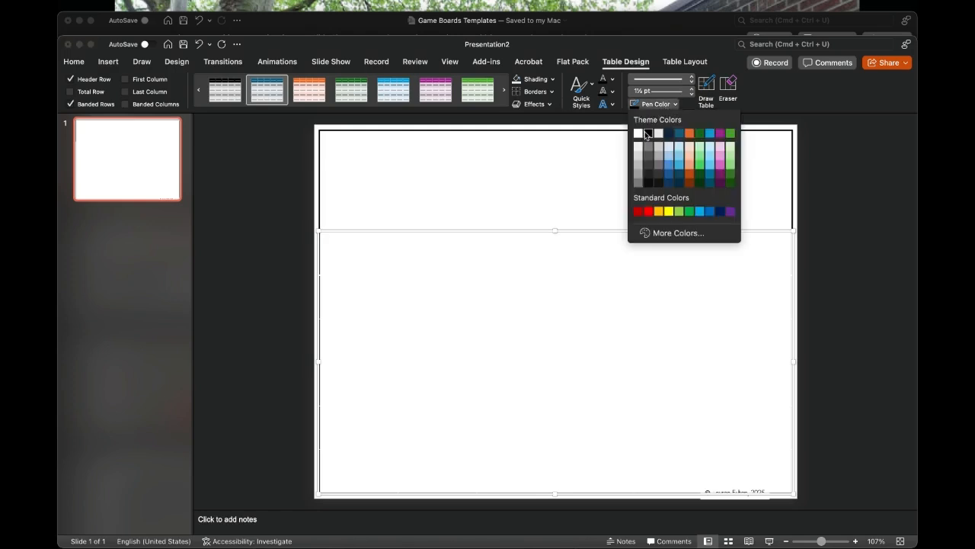
{"action": "left_click", "coordinate": [646, 134]}
{"action": "left_click", "coordinate": [682, 91]}
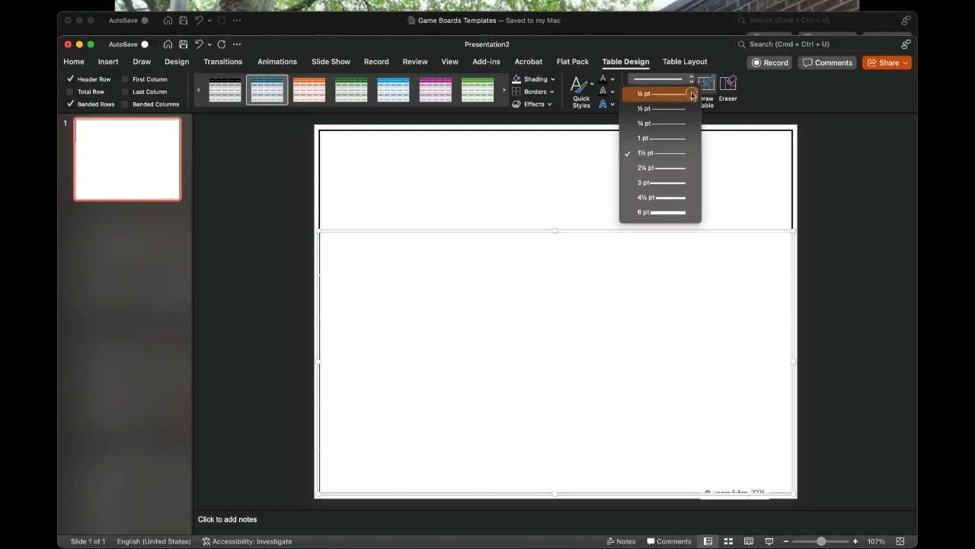
{"action": "left_click", "coordinate": [676, 167]}
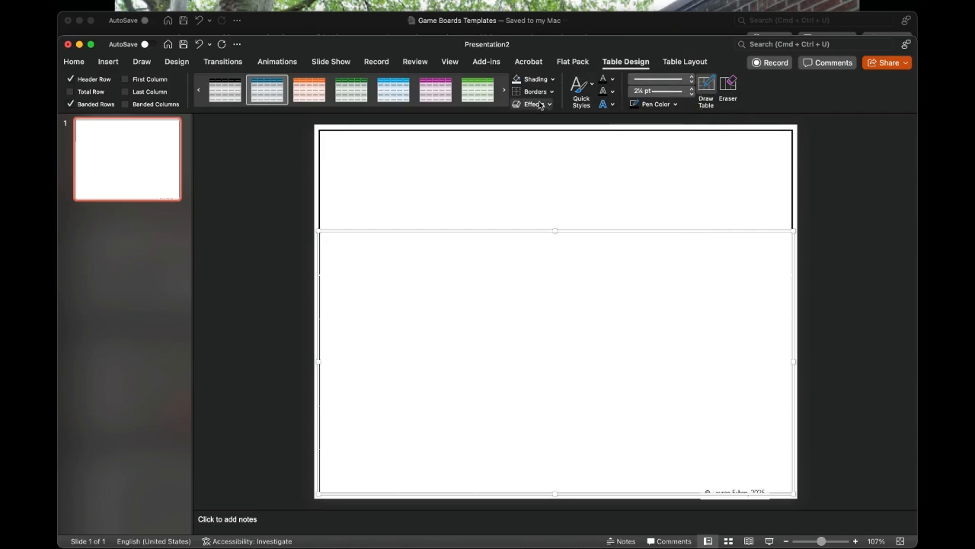
{"action": "left_click", "coordinate": [551, 93]}
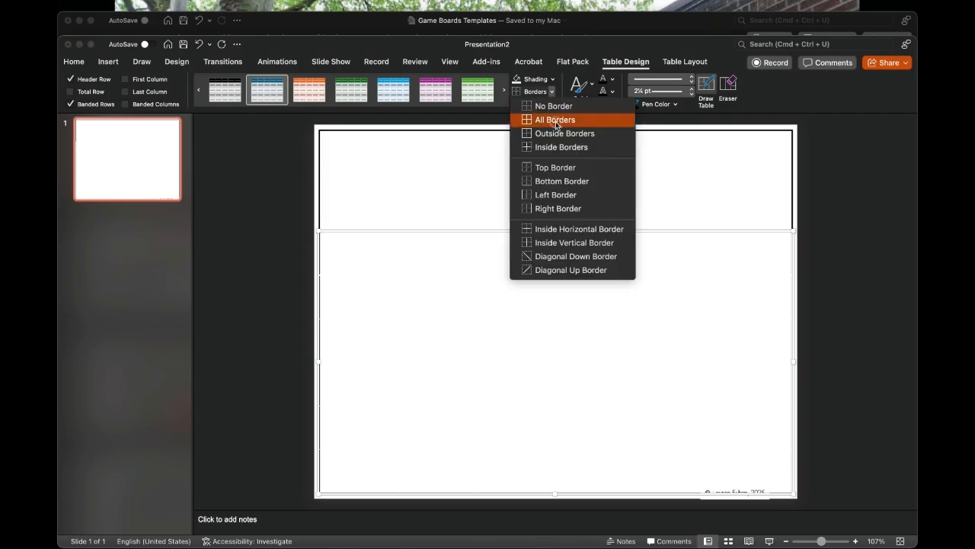
{"action": "left_click", "coordinate": [555, 121]}
{"action": "left_click", "coordinate": [298, 269]}
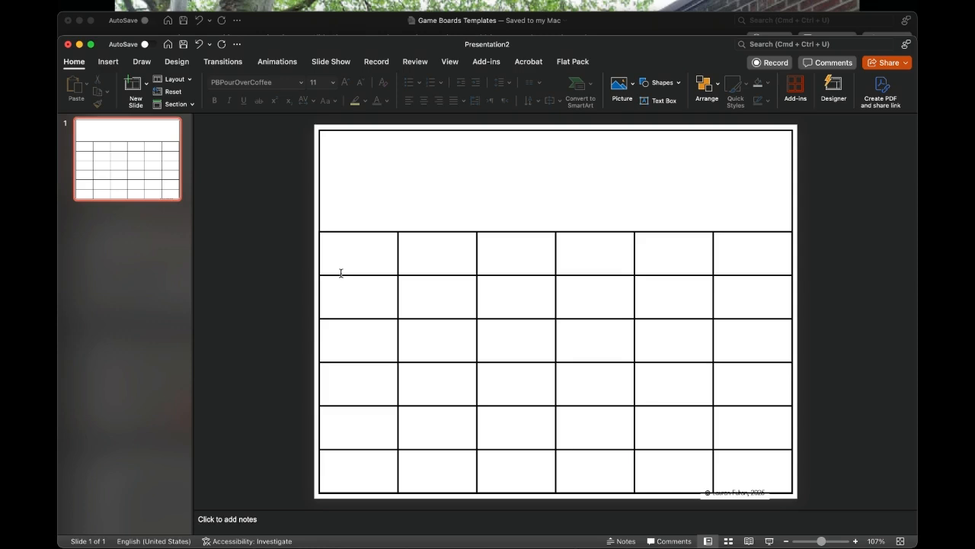
Step: Increase the heights of the table's fifth, third and first rows so they are taller than the rows between them
{"action": "left_click", "coordinate": [388, 276]}
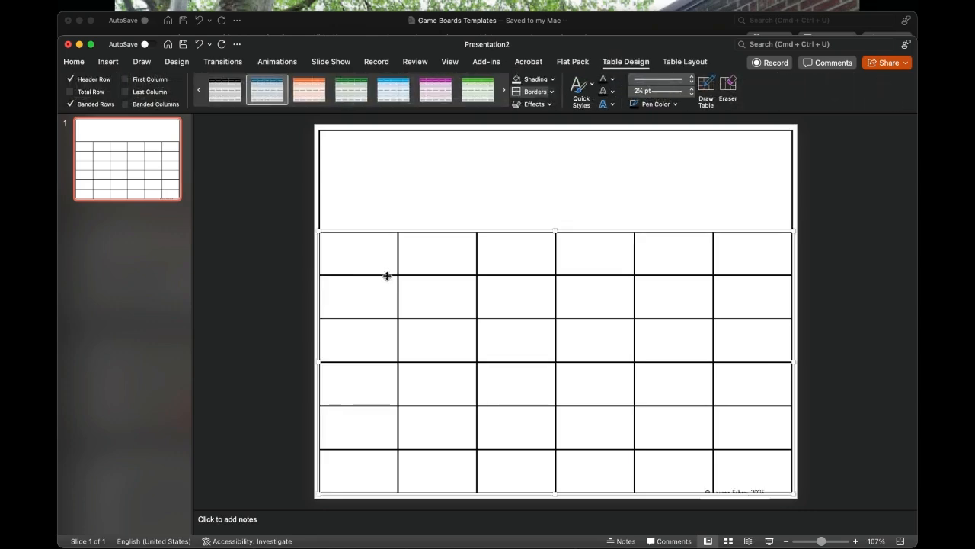
{"action": "left_click", "coordinate": [385, 448]}
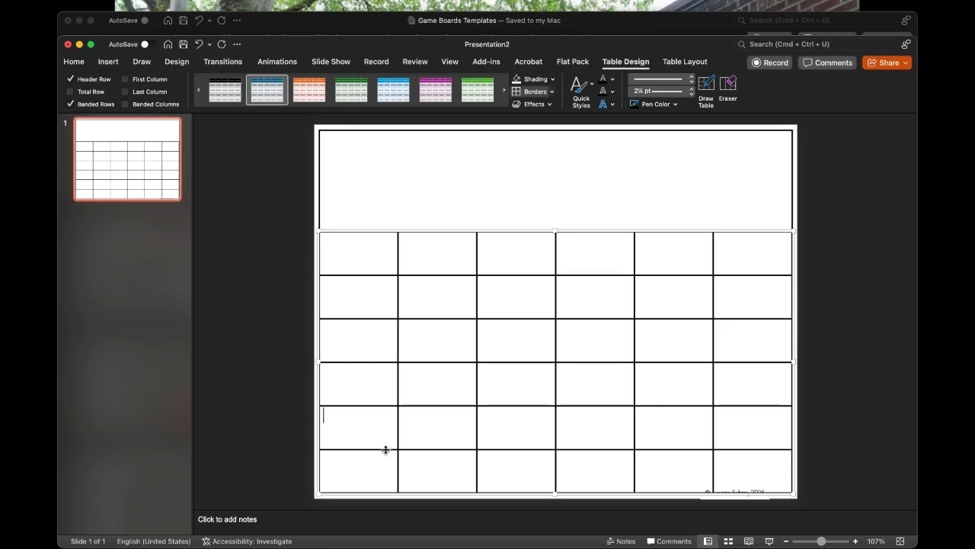
{"action": "left_click_drag", "start_coordinate": [386, 450], "coordinate": [385, 471]}
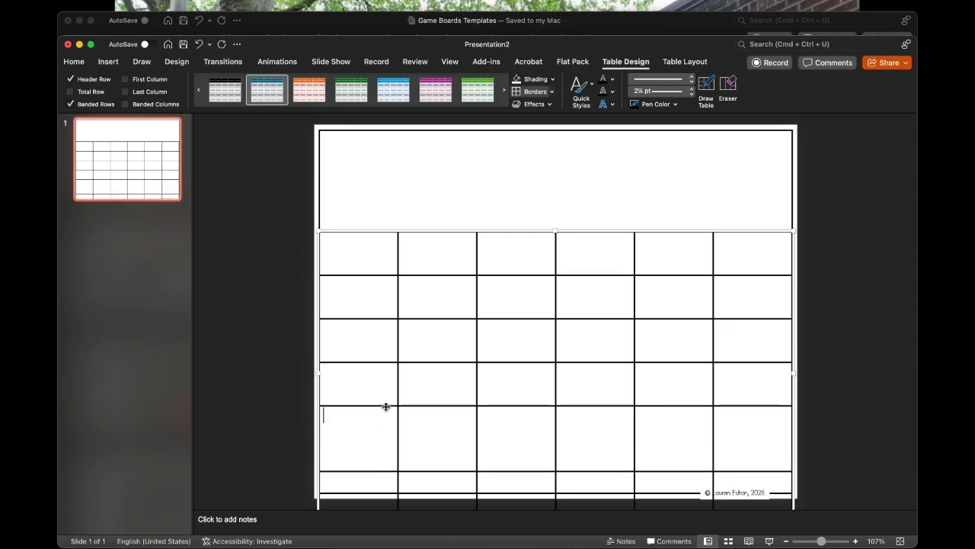
{"action": "left_click_drag", "start_coordinate": [385, 405], "coordinate": [380, 386]}
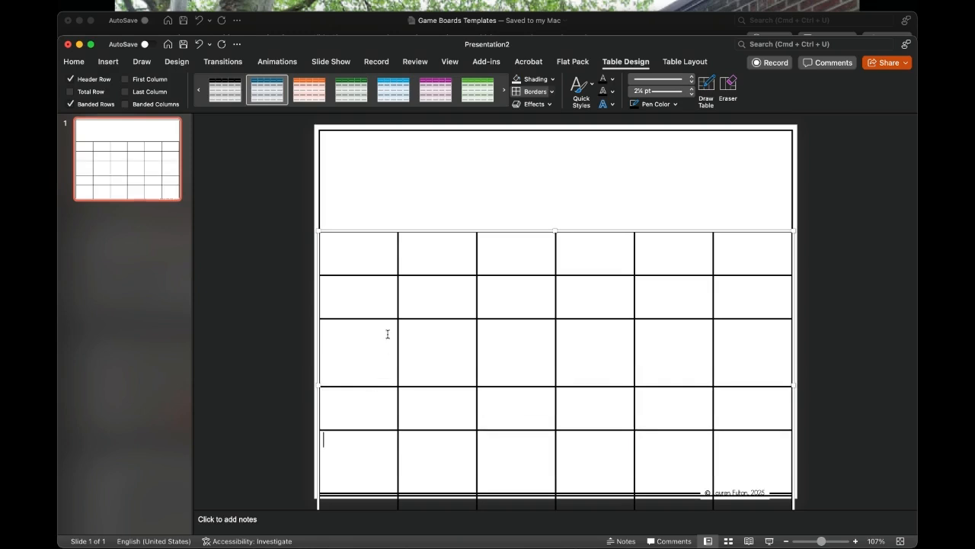
{"action": "left_click_drag", "start_coordinate": [385, 275], "coordinate": [381, 324]}
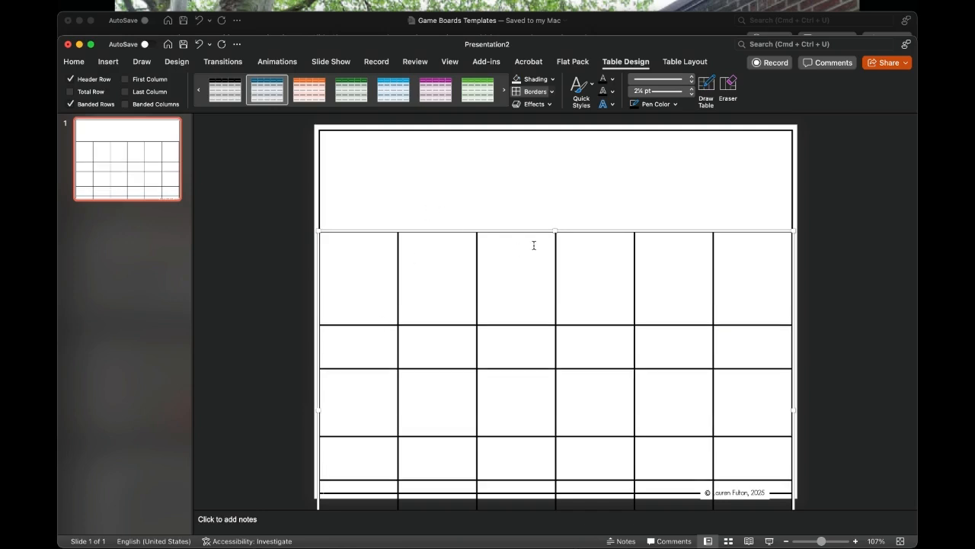
Step: Shrink the table's height to fit the border, make the even rows narrower, and rest its lower edge on the border's bottom line
{"action": "scroll", "coordinate": [534, 244], "scroll_direction": "down", "scroll_amount": 3}
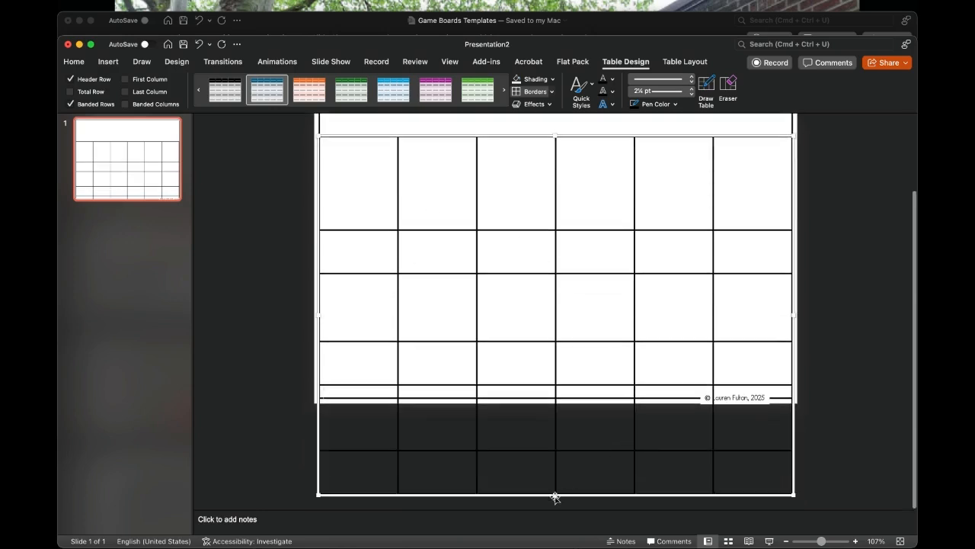
{"action": "left_click_drag", "start_coordinate": [554, 495], "coordinate": [536, 395]}
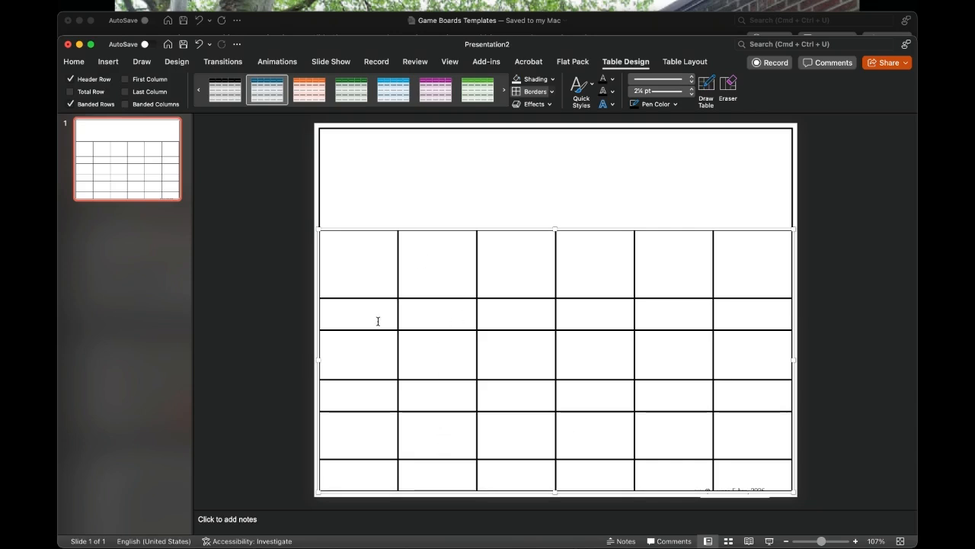
{"action": "left_click_drag", "start_coordinate": [435, 380], "coordinate": [436, 410]}
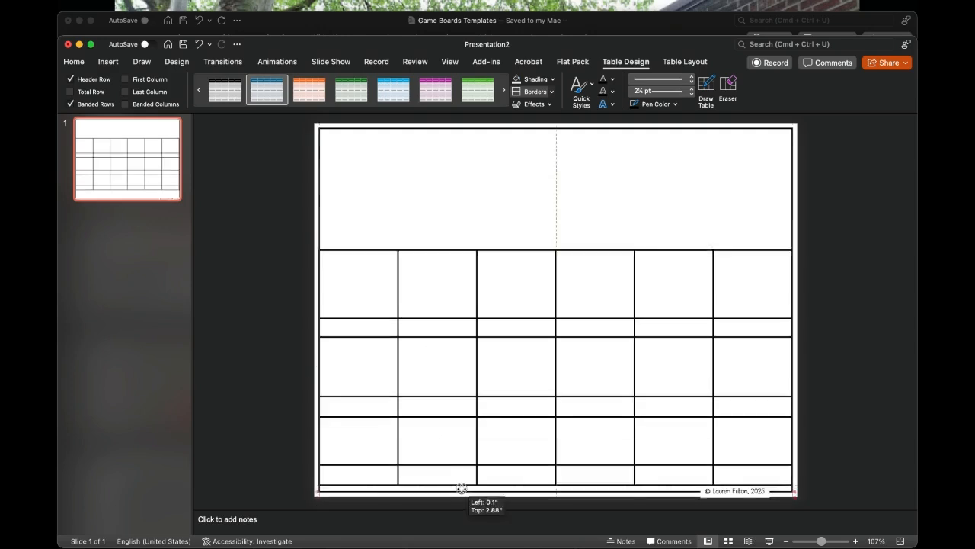
{"action": "left_click_drag", "start_coordinate": [461, 488], "coordinate": [461, 491]}
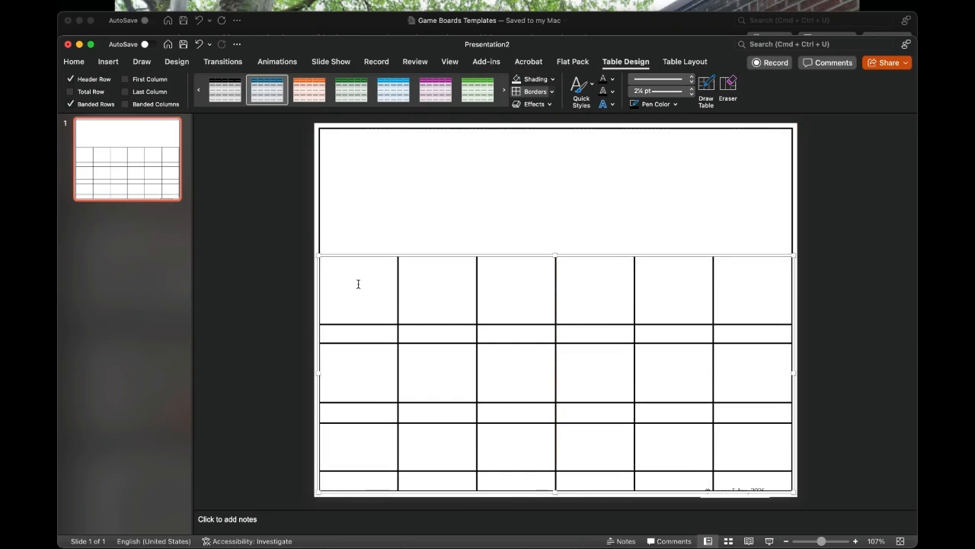
Step: Merge the table's first row into two cells, each spanning three columns
{"action": "left_click_drag", "start_coordinate": [361, 283], "coordinate": [517, 301]}
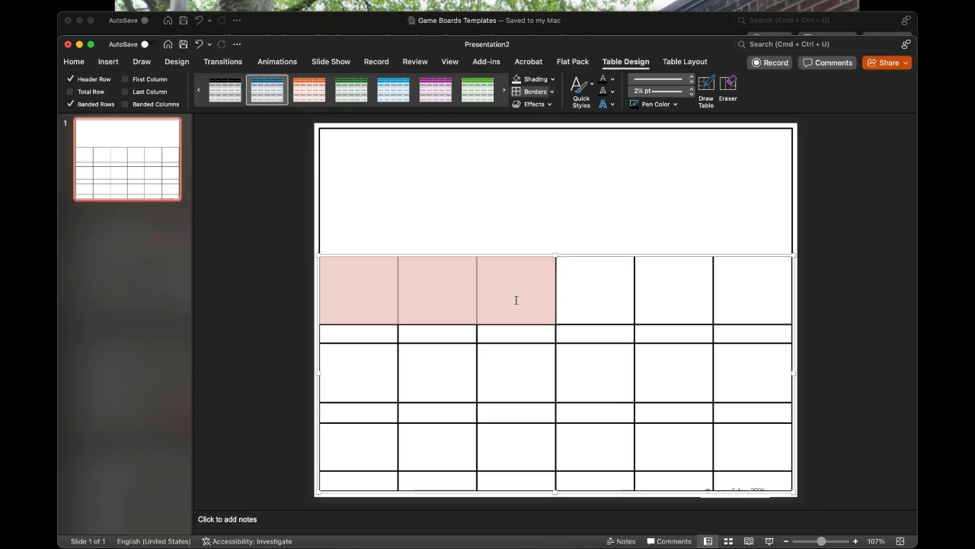
{"action": "right_click", "coordinate": [462, 288]}
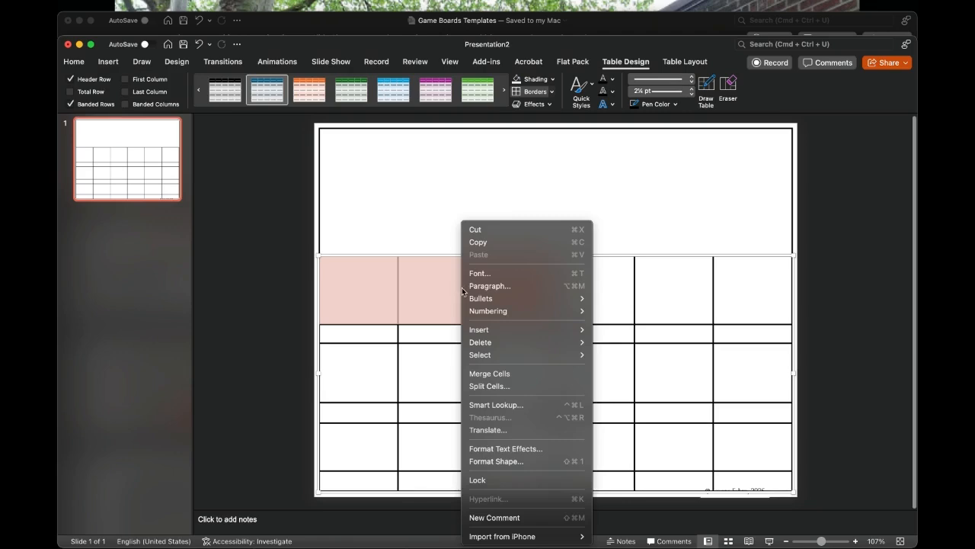
{"action": "left_click", "coordinate": [515, 372]}
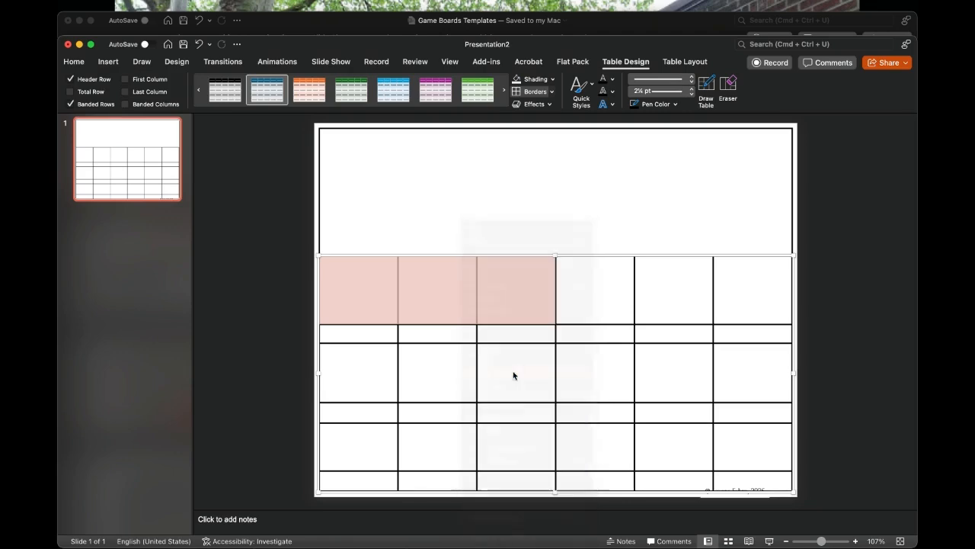
{"action": "left_click_drag", "start_coordinate": [576, 302], "coordinate": [720, 302]}
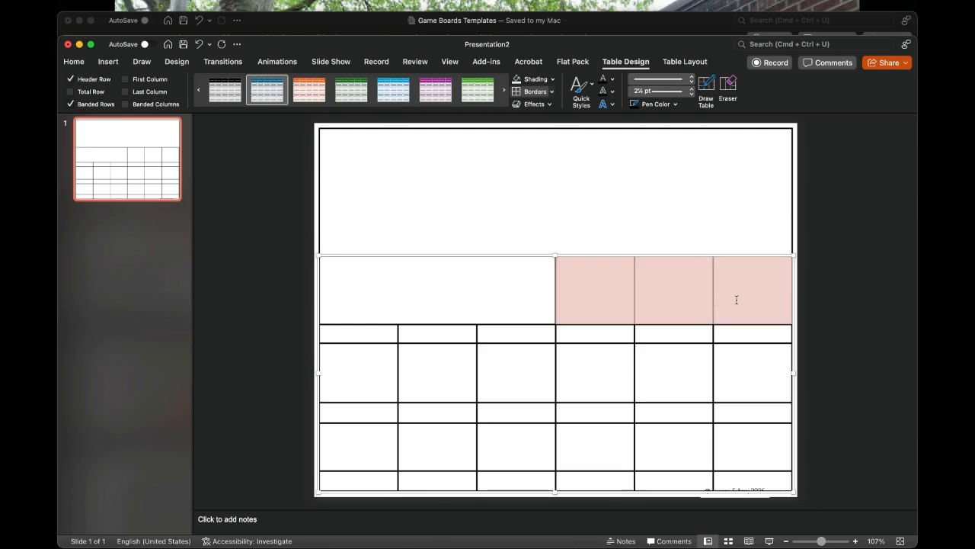
{"action": "right_click", "coordinate": [736, 301]}
{"action": "mouse_move", "coordinate": [757, 353]}
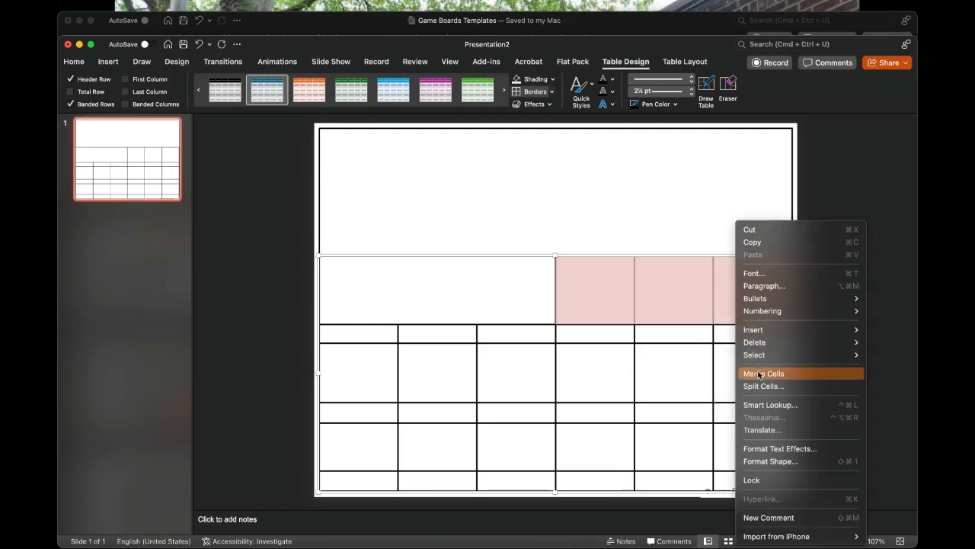
{"action": "left_click", "coordinate": [758, 372]}
Step: Merge the table's third row into two cells, each spanning three columns
{"action": "left_click_drag", "start_coordinate": [311, 377], "coordinate": [500, 377]}
{"action": "right_click", "coordinate": [499, 377]}
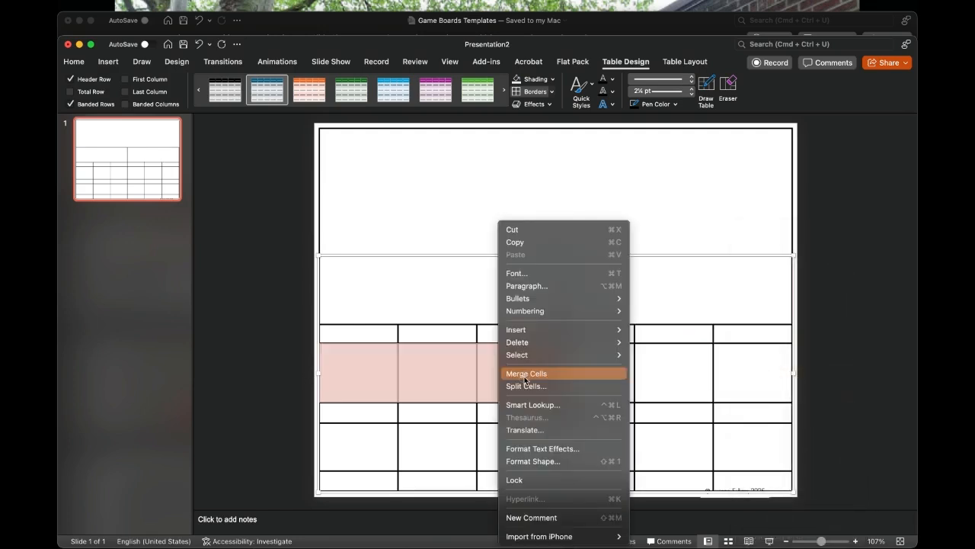
{"action": "left_click", "coordinate": [525, 373]}
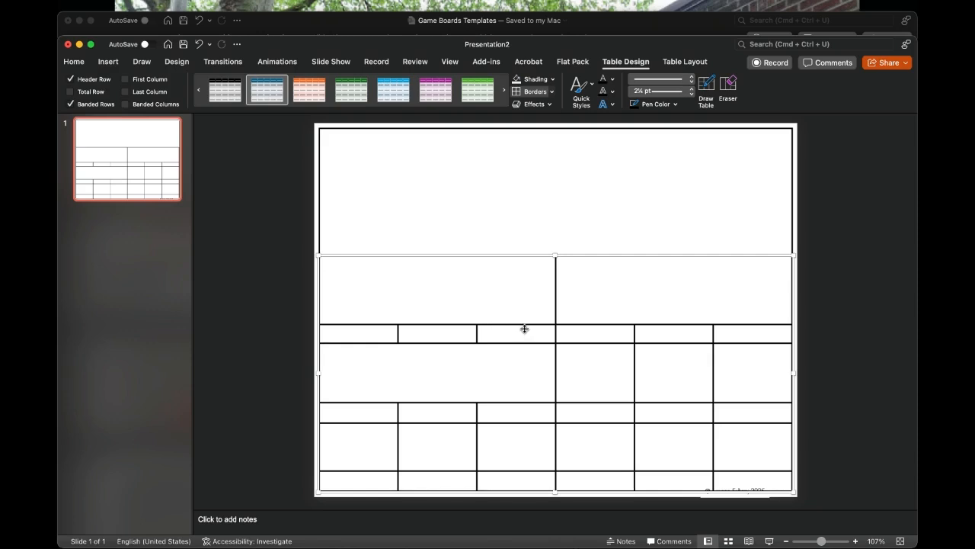
{"action": "left_click_drag", "start_coordinate": [621, 362], "coordinate": [762, 361]}
{"action": "right_click", "coordinate": [763, 361]}
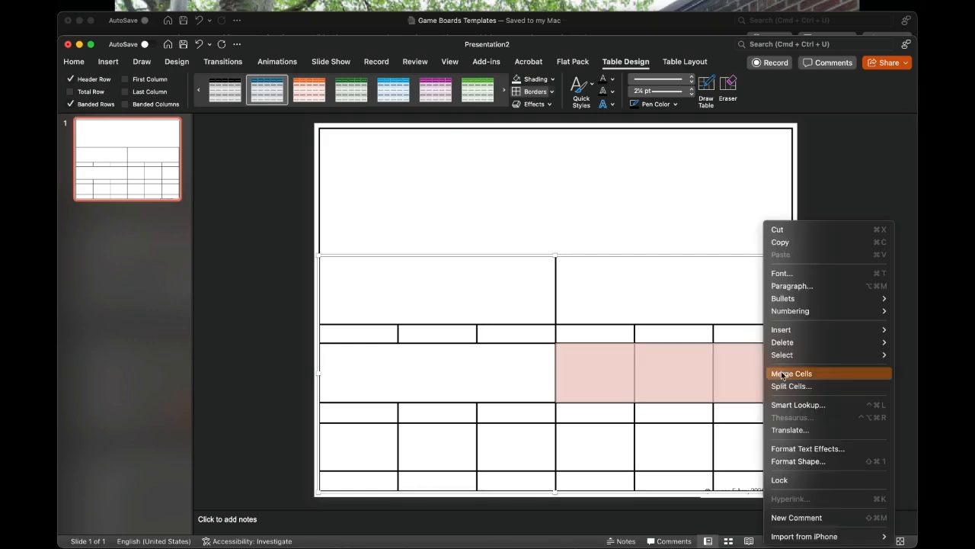
{"action": "left_click", "coordinate": [783, 373]}
Step: Merge the table's fifth row into two cells of three columns each and deselect the table
{"action": "left_click_drag", "start_coordinate": [359, 448], "coordinate": [499, 448]}
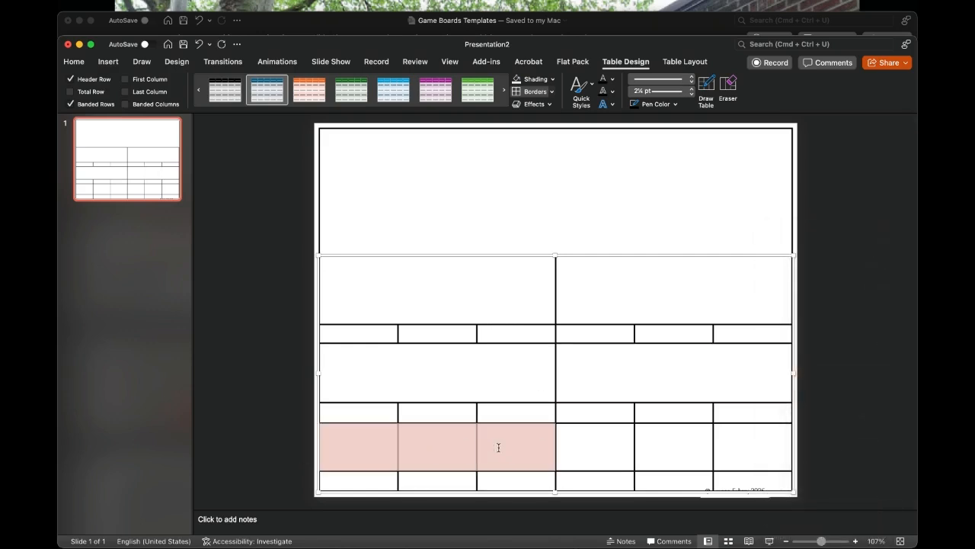
{"action": "right_click", "coordinate": [498, 447]}
{"action": "left_click", "coordinate": [526, 373]}
{"action": "left_click_drag", "start_coordinate": [586, 448], "coordinate": [738, 448]}
{"action": "right_click", "coordinate": [738, 447]}
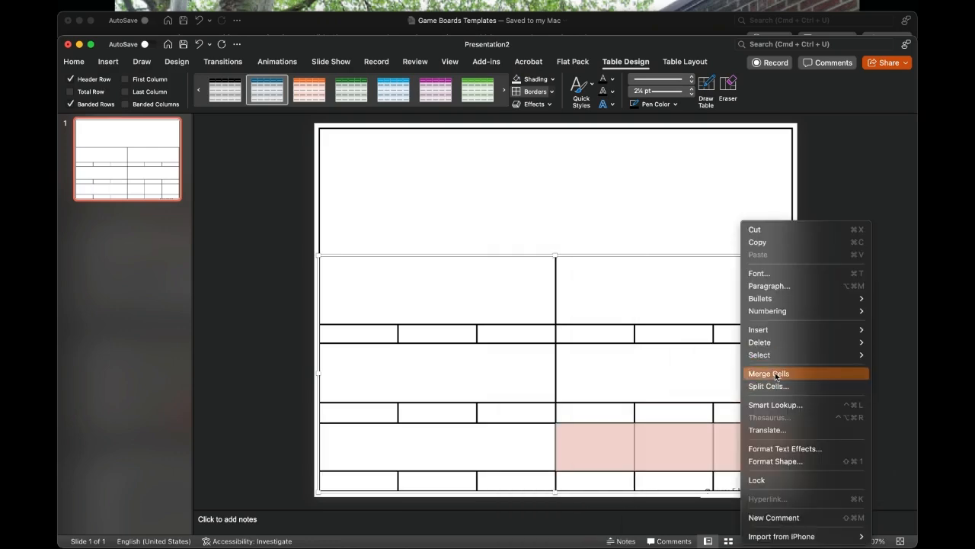
{"action": "left_click", "coordinate": [776, 374]}
{"action": "key", "text": "Escape"}
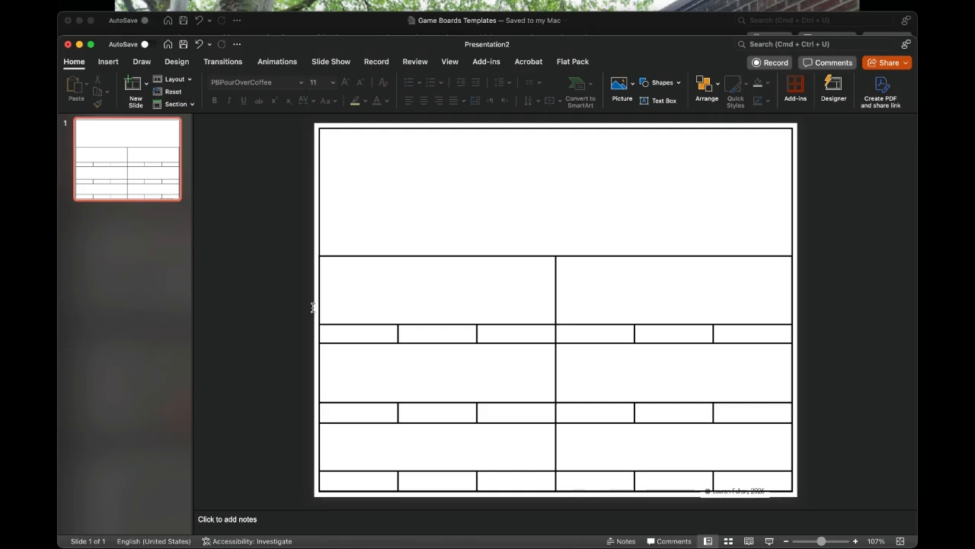
Step: Examine closely how the table's left edge lines up with the slide's border line
{"action": "scroll", "coordinate": [320, 314], "scroll_direction": "up", "scroll_amount": 5}
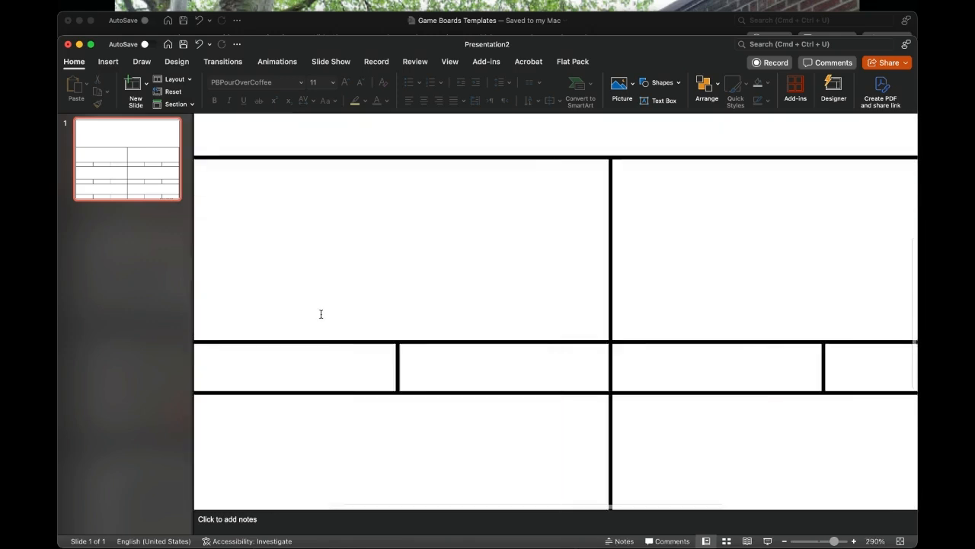
{"action": "scroll", "coordinate": [263, 175], "scroll_direction": "up", "scroll_amount": 3}
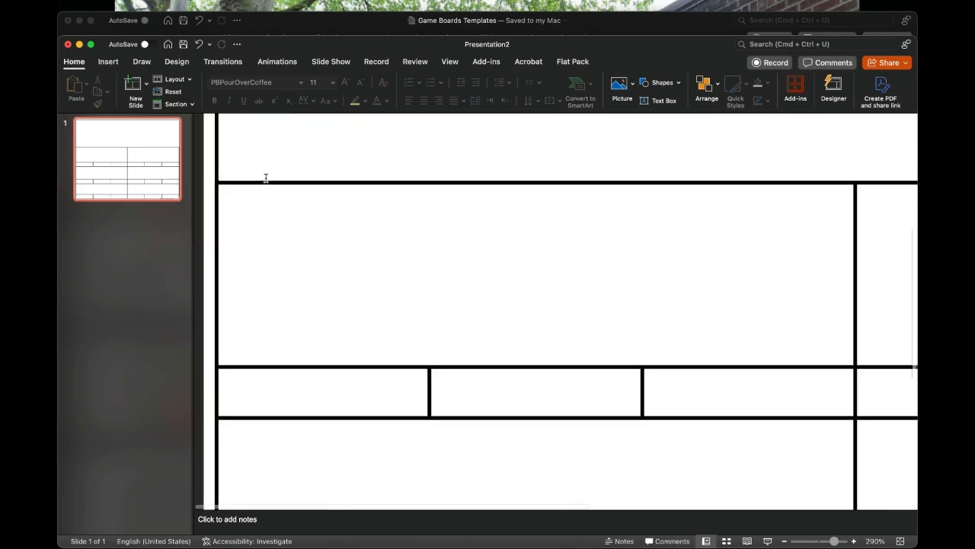
{"action": "left_click", "coordinate": [255, 204]}
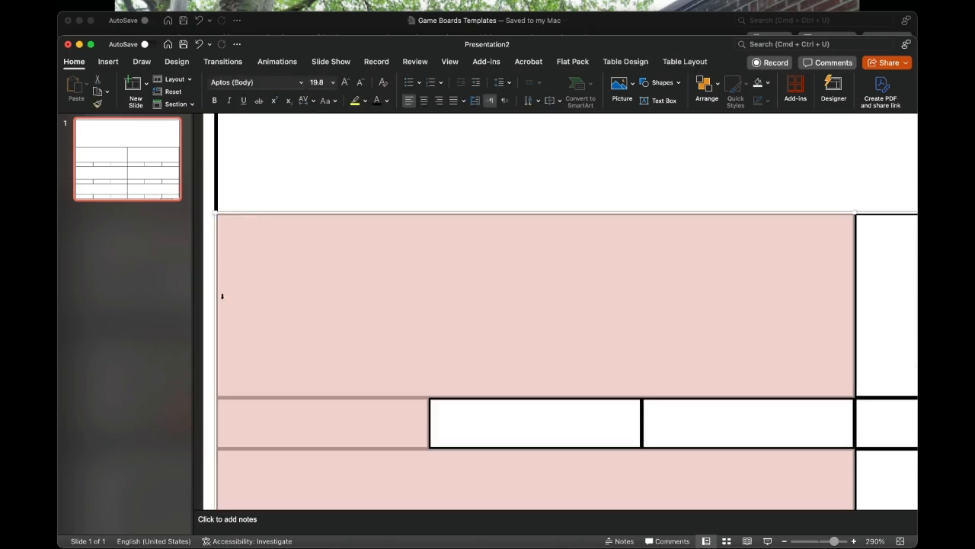
{"action": "scroll", "coordinate": [229, 350], "scroll_direction": "down", "scroll_amount": 5}
{"action": "left_click_drag", "start_coordinate": [215, 372], "coordinate": [218, 373]}
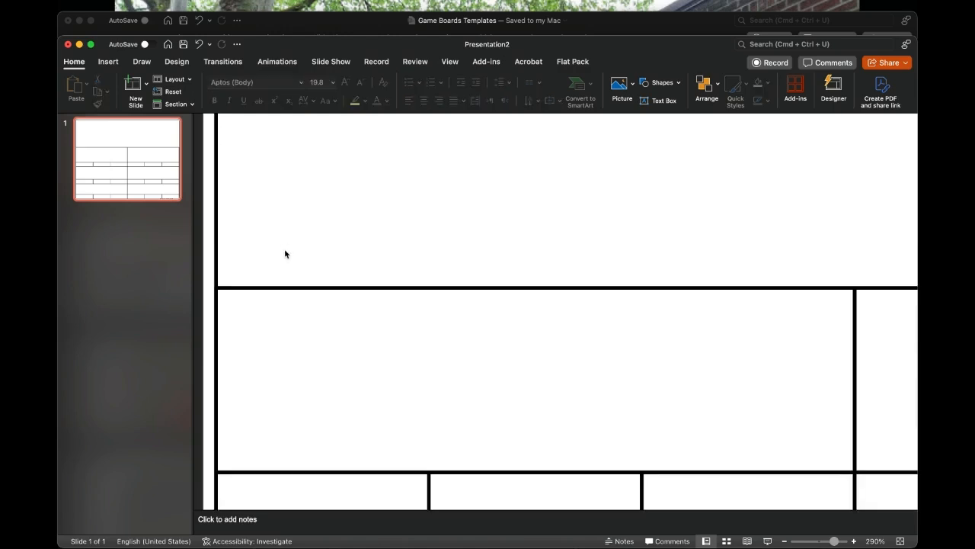
{"action": "scroll", "coordinate": [282, 250], "scroll_direction": "down", "scroll_amount": 10}
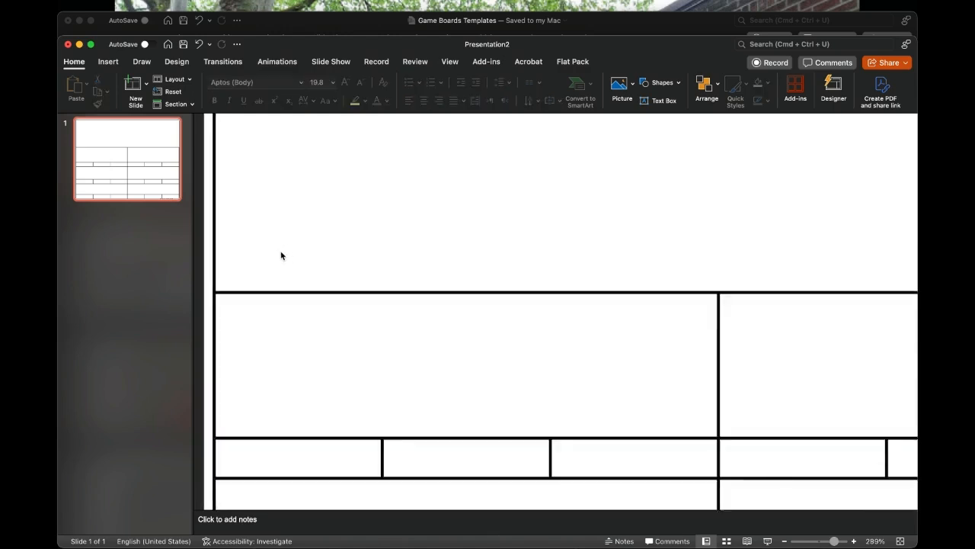
{"action": "scroll", "coordinate": [281, 247], "scroll_direction": "up", "scroll_amount": 3}
{"action": "scroll", "coordinate": [281, 250], "scroll_direction": "up", "scroll_amount": 3}
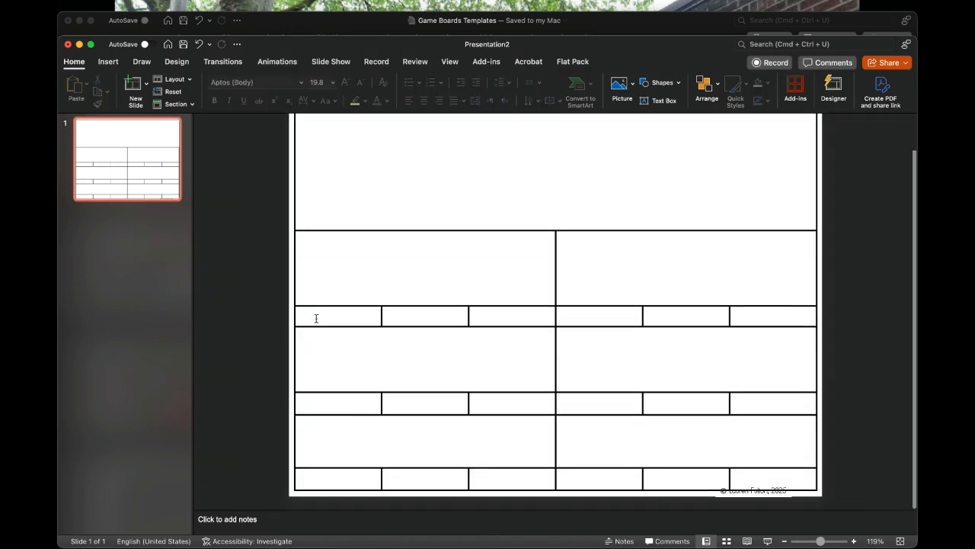
Step: Even out the three tall rows by reducing the heights of the third and first rows and increasing the fifth row's height
{"action": "left_click", "coordinate": [362, 255]}
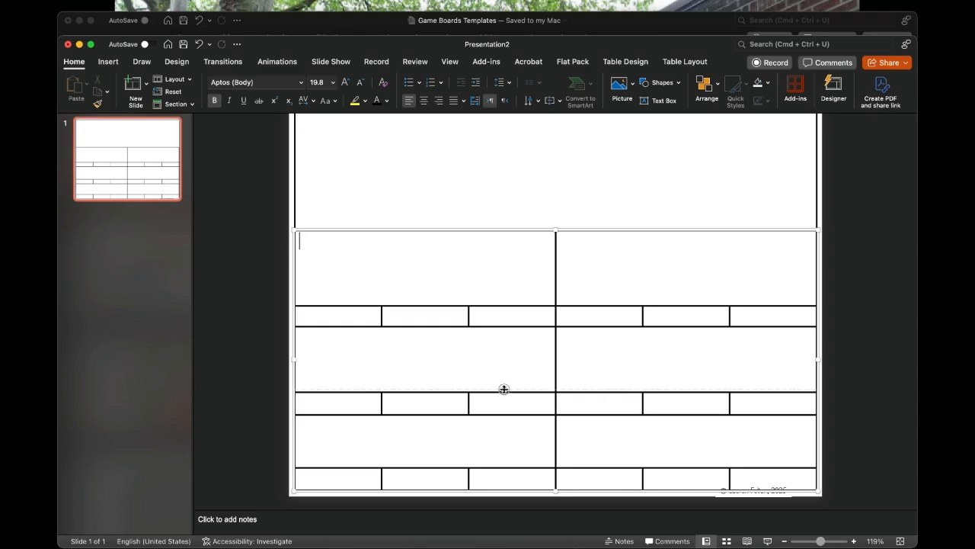
{"action": "left_click_drag", "start_coordinate": [504, 391], "coordinate": [504, 386]}
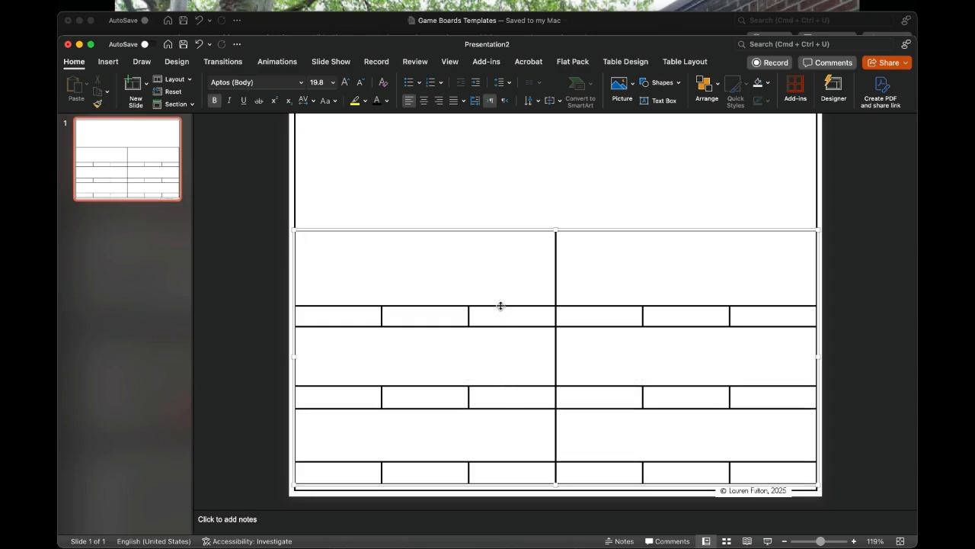
{"action": "left_click_drag", "start_coordinate": [501, 305], "coordinate": [499, 296]}
{"action": "left_click_drag", "start_coordinate": [500, 296], "coordinate": [500, 296]}
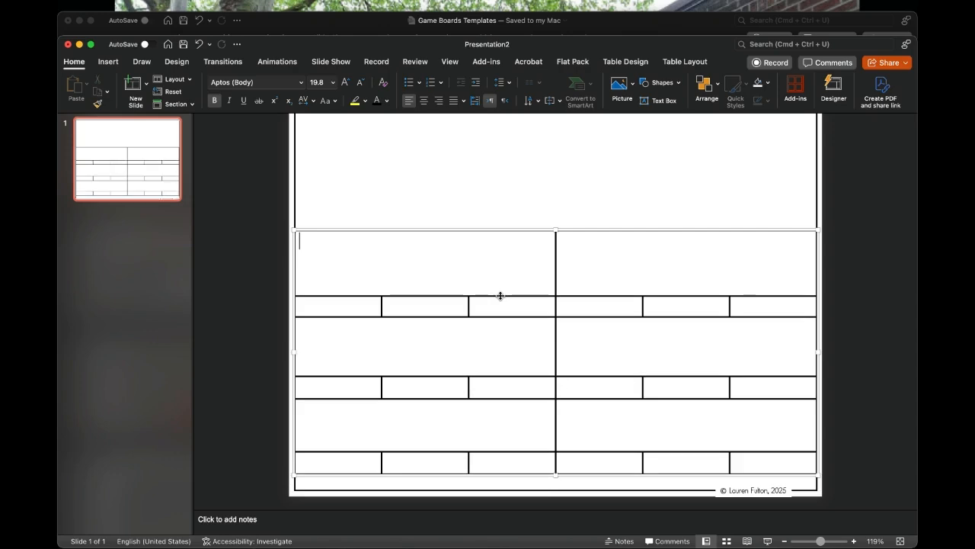
{"action": "left_click_drag", "start_coordinate": [490, 458], "coordinate": [490, 464]}
{"action": "left_click", "coordinate": [276, 425]}
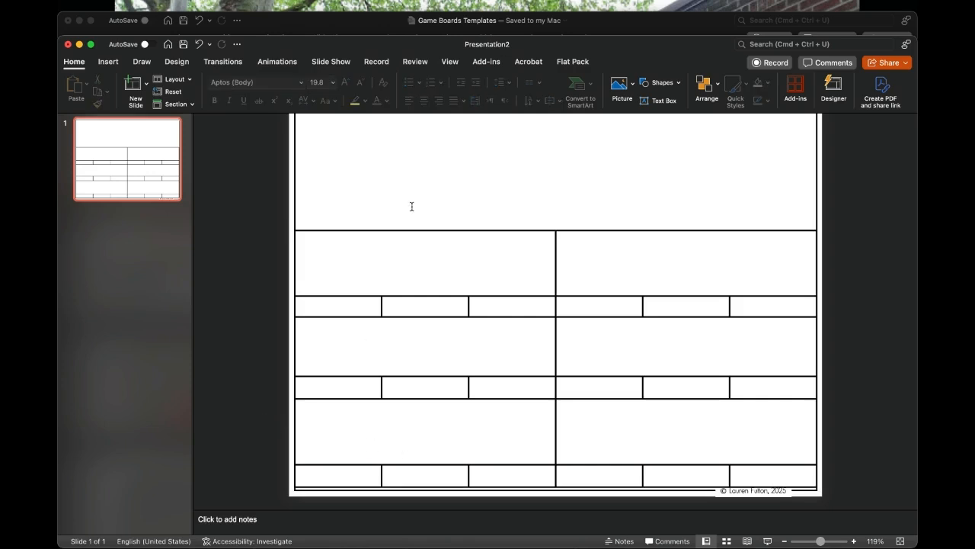
Step: Move the whole table down slightly so its bottom edge lines up with the slide's border, and deselect it
{"action": "left_click", "coordinate": [401, 231]}
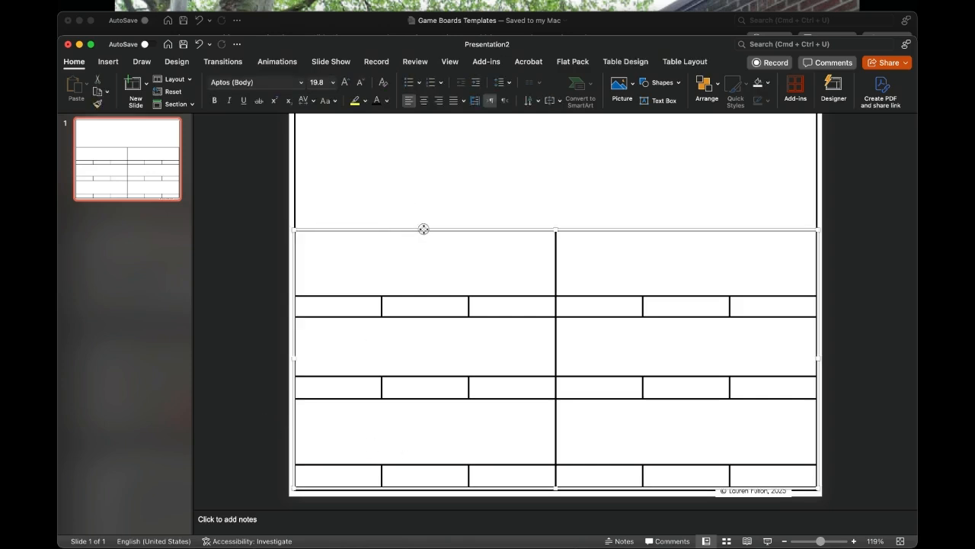
{"action": "left_click_drag", "start_coordinate": [424, 230], "coordinate": [423, 232]}
{"action": "left_click", "coordinate": [750, 496]}
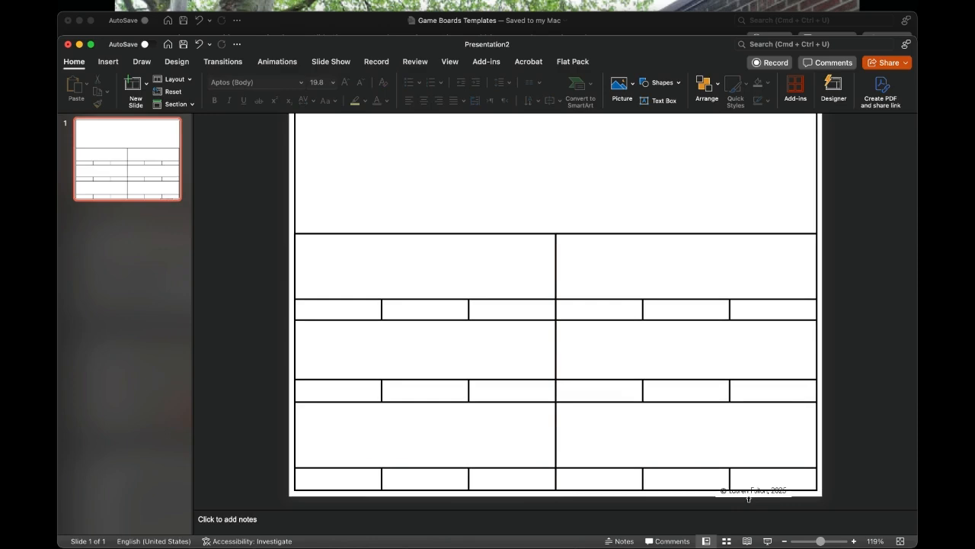
Step: Bring the copyright notice to the front so it sits above the table and the border line
{"action": "left_click", "coordinate": [749, 499]}
{"action": "right_click", "coordinate": [722, 497]}
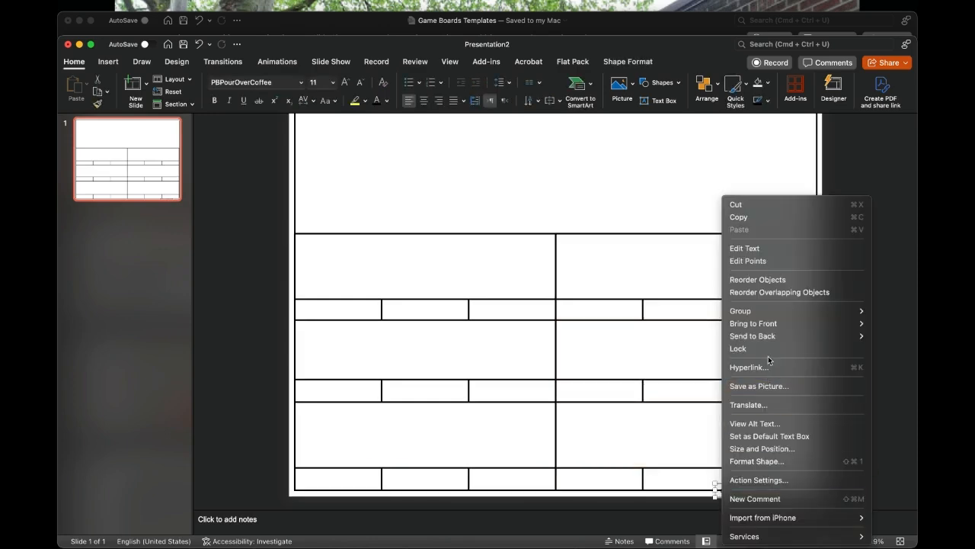
{"action": "mouse_move", "coordinate": [776, 324]}
{"action": "left_click", "coordinate": [657, 323]}
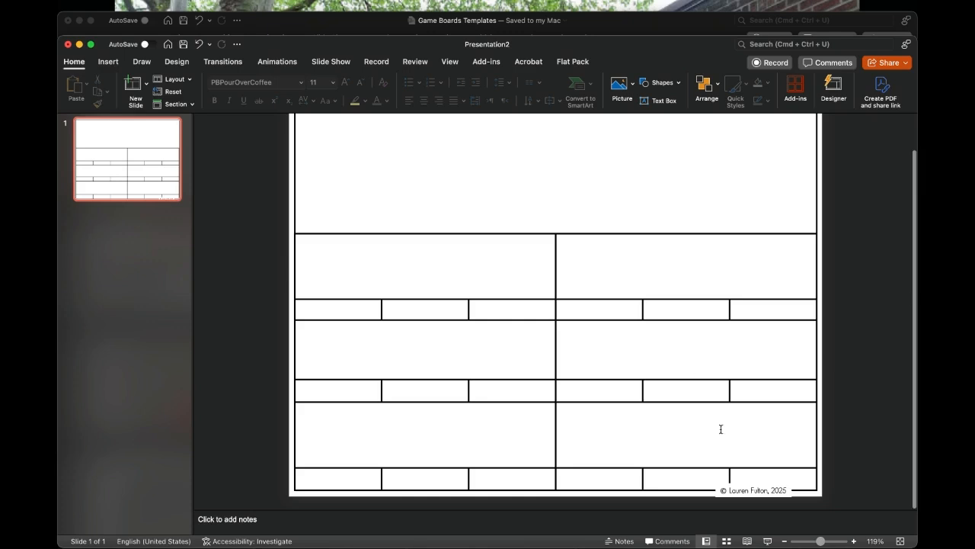
Step: Rotate the copyright notice to read vertically and place it over the upper part of the border's right edge
{"action": "left_click_drag", "start_coordinate": [745, 500], "coordinate": [826, 199]}
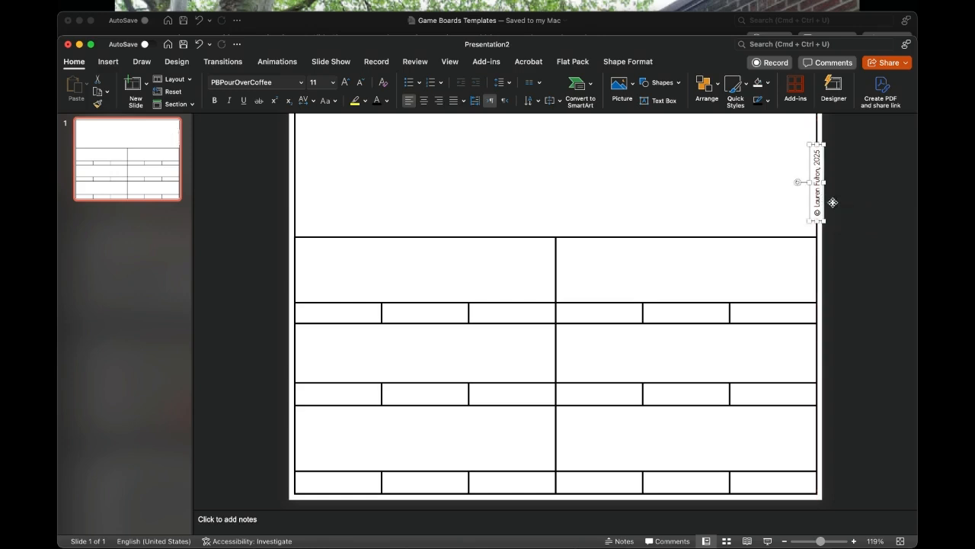
{"action": "left_click", "coordinate": [845, 211]}
{"action": "scroll", "coordinate": [818, 218], "scroll_direction": "up", "scroll_amount": 2}
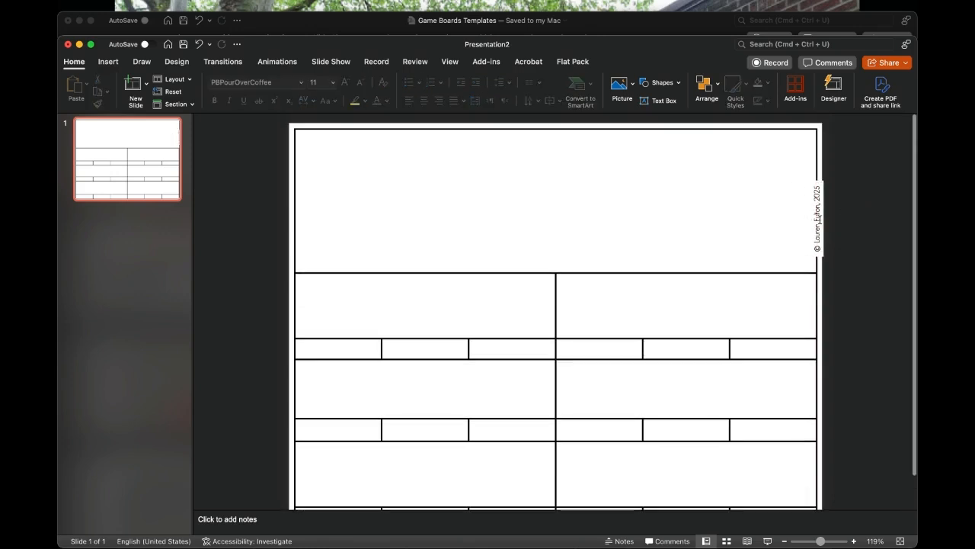
{"action": "left_click", "coordinate": [350, 272]}
{"action": "left_click", "coordinate": [297, 150]}
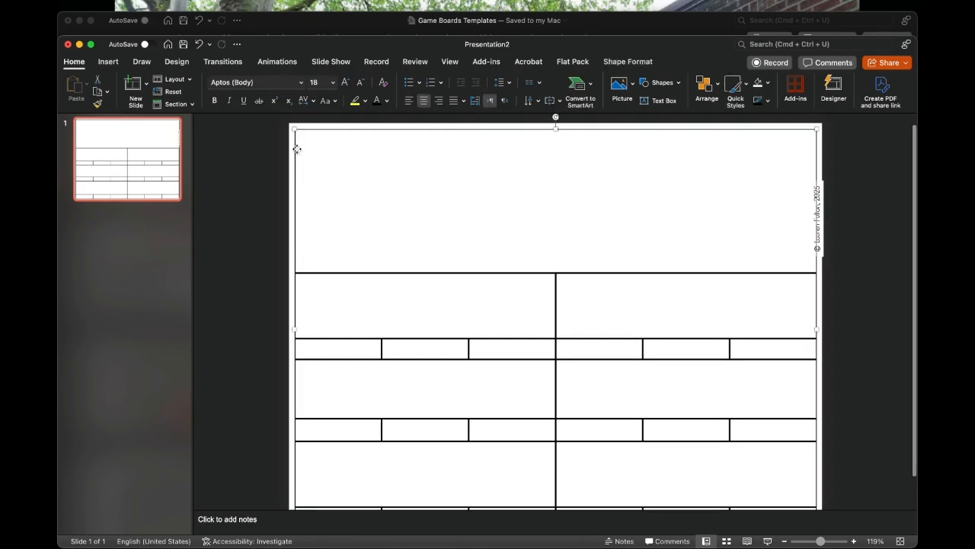
{"action": "left_click", "coordinate": [590, 165]}
{"action": "scroll", "coordinate": [235, 259], "scroll_direction": "down", "scroll_amount": 3}
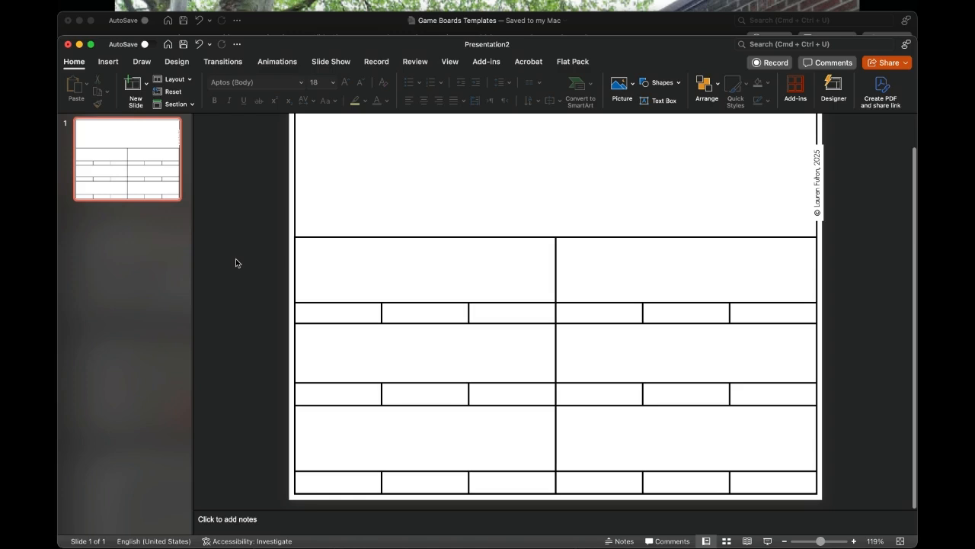
{"action": "scroll", "coordinate": [540, 277], "scroll_direction": "up", "scroll_amount": 3}
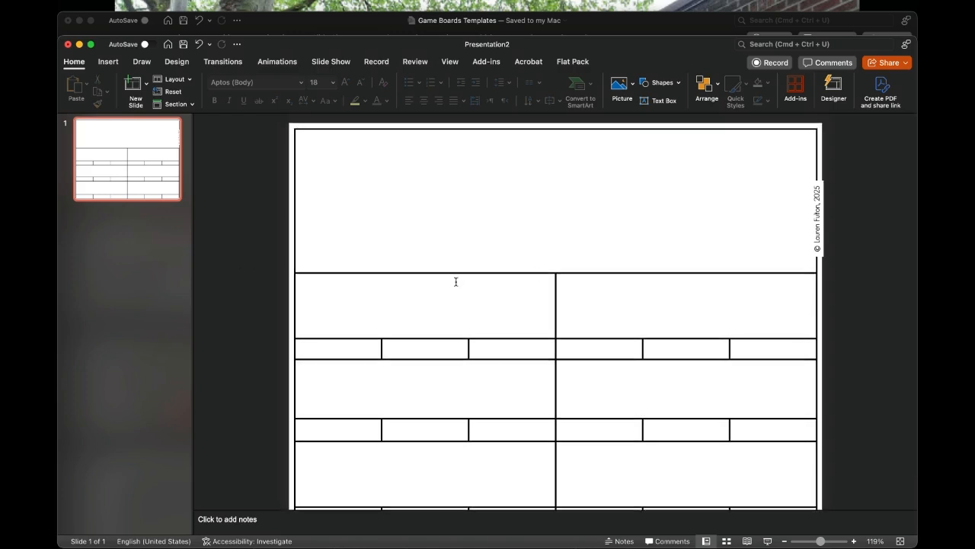
Step: Look at the Build the Zombie and Tic-Tac-Toe Key example slides in Presentation3, including the Game 1 table, and return to Presentation2
{"action": "left_click", "coordinate": [148, 2]}
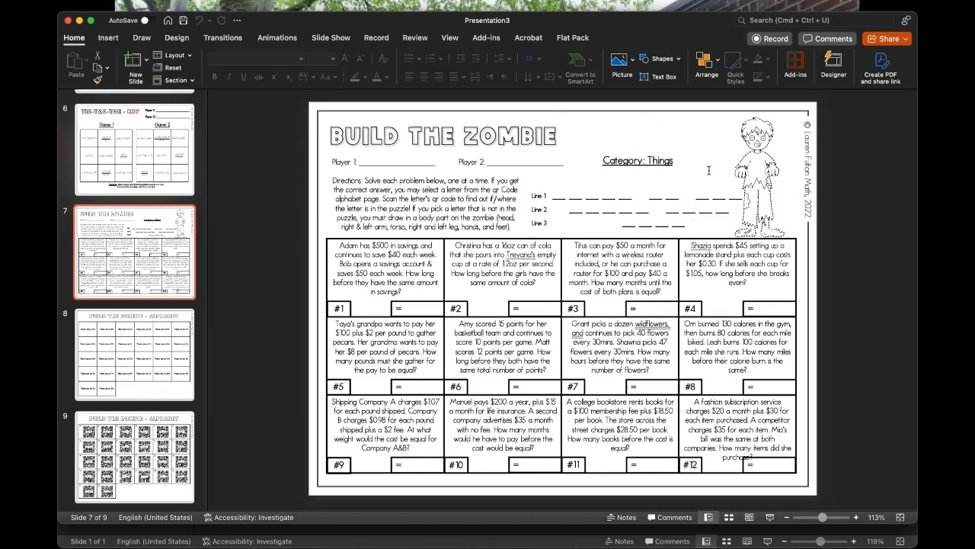
{"action": "left_click", "coordinate": [124, 181]}
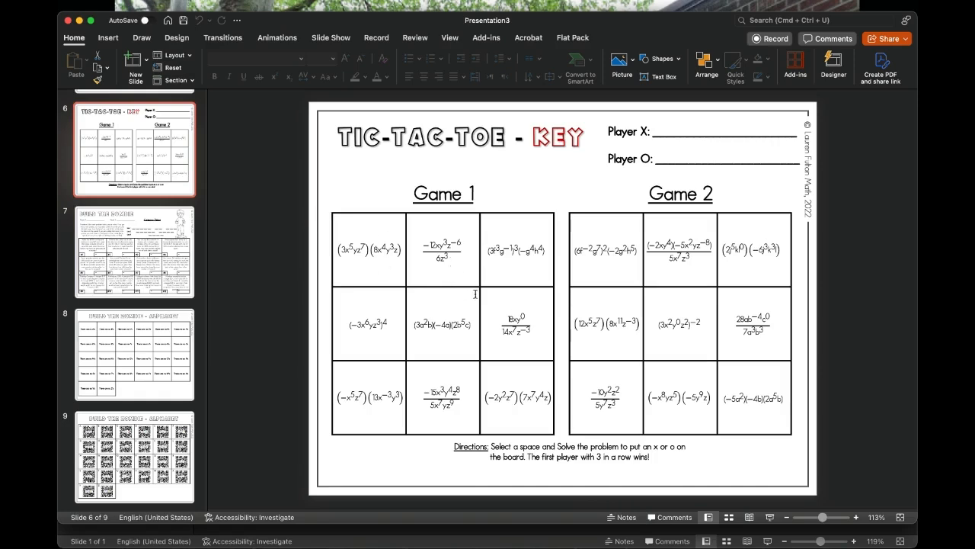
{"action": "left_click", "coordinate": [553, 275]}
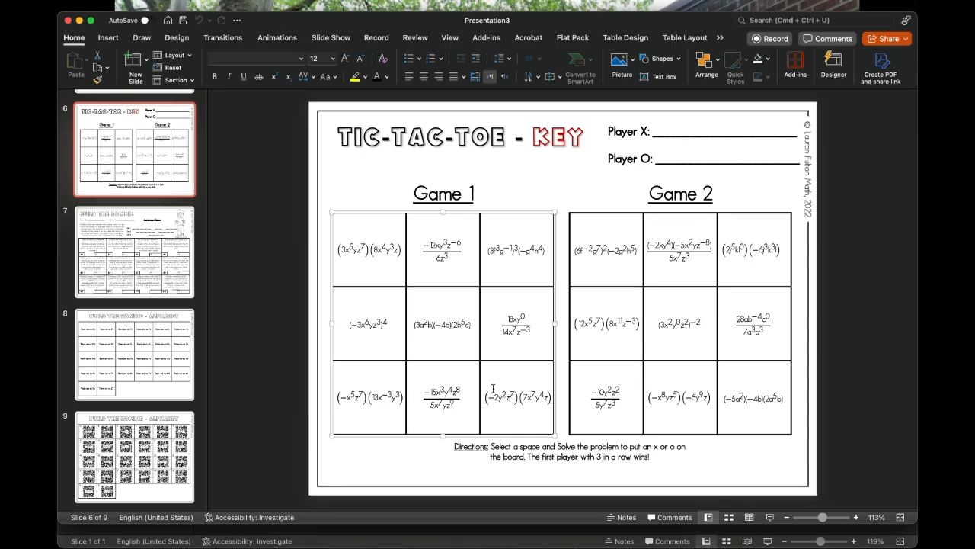
{"action": "key", "text": "ctrl+Up"}
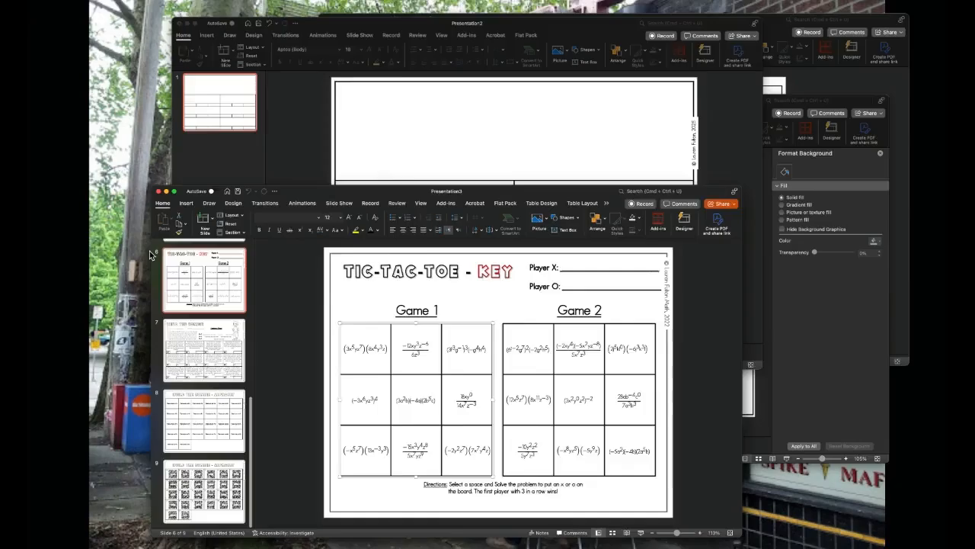
{"action": "left_click", "coordinate": [387, 68]}
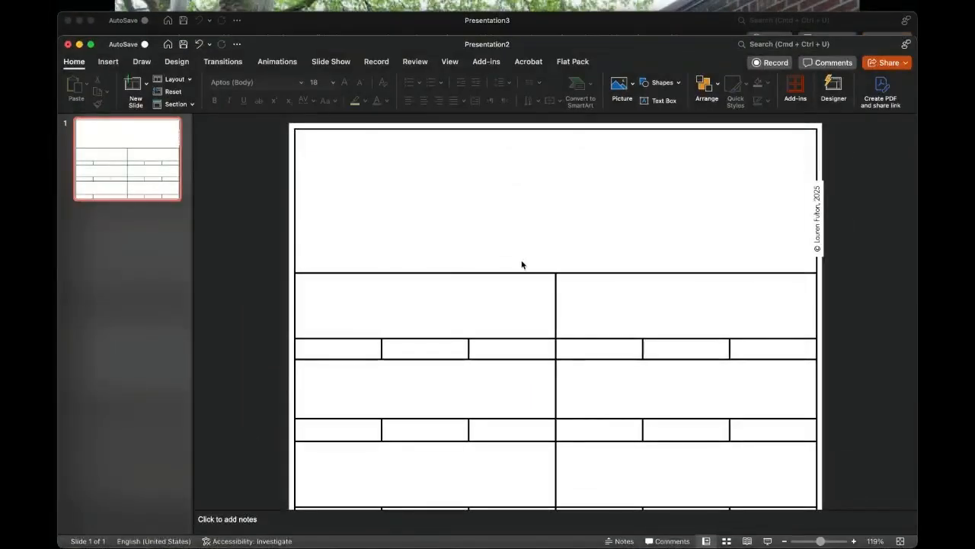
{"action": "left_click", "coordinate": [508, 269]}
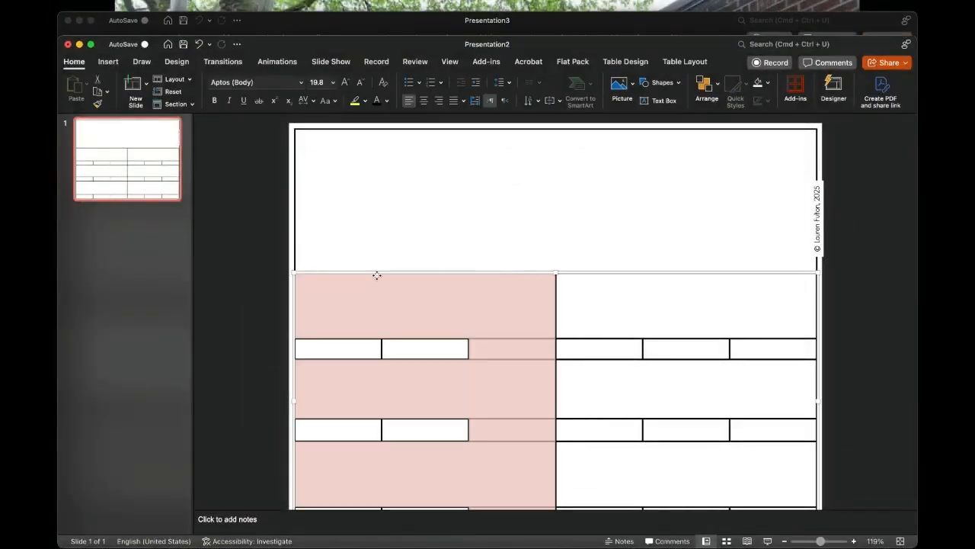
{"action": "left_click", "coordinate": [269, 298]}
{"action": "left_click", "coordinate": [398, 275]}
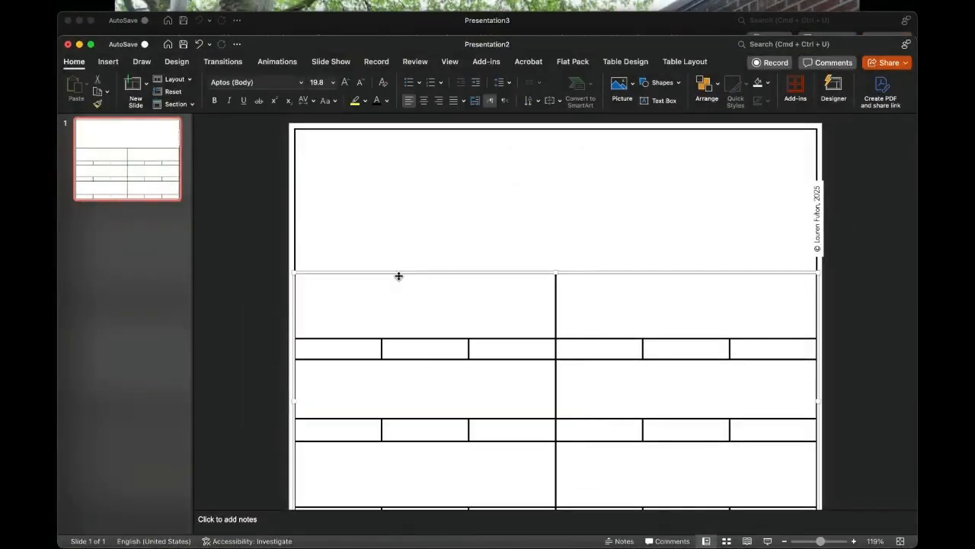
{"action": "left_click", "coordinate": [247, 278]}
{"action": "scroll", "coordinate": [247, 278], "scroll_direction": "down", "scroll_amount": 2}
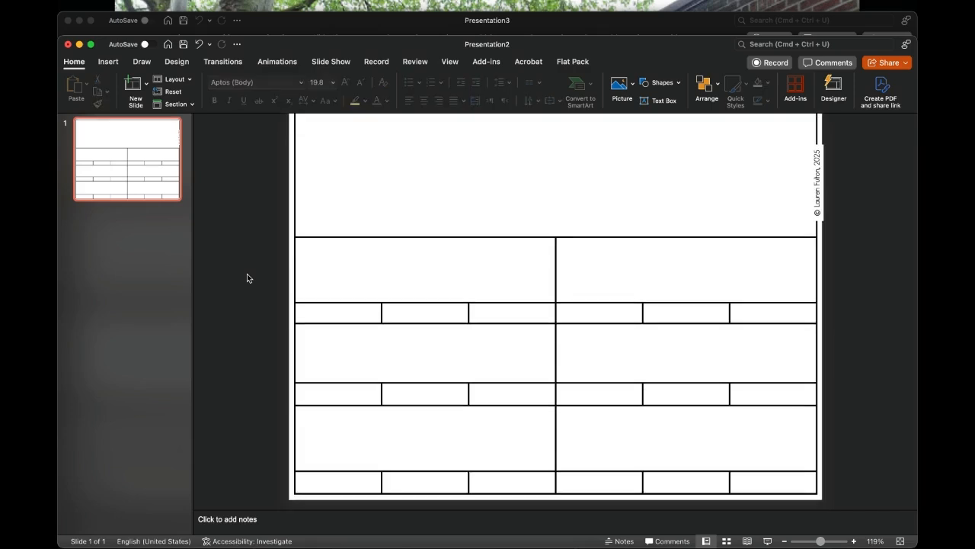